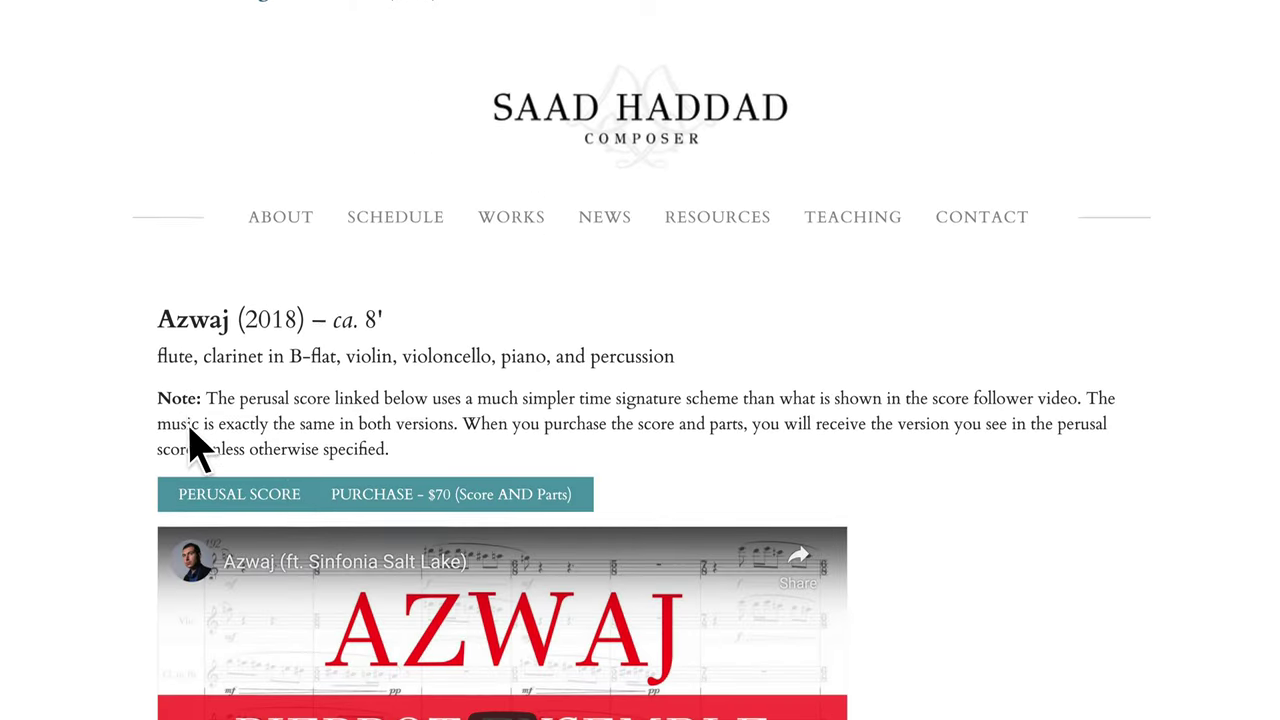
pyautogui.click(440, 494)
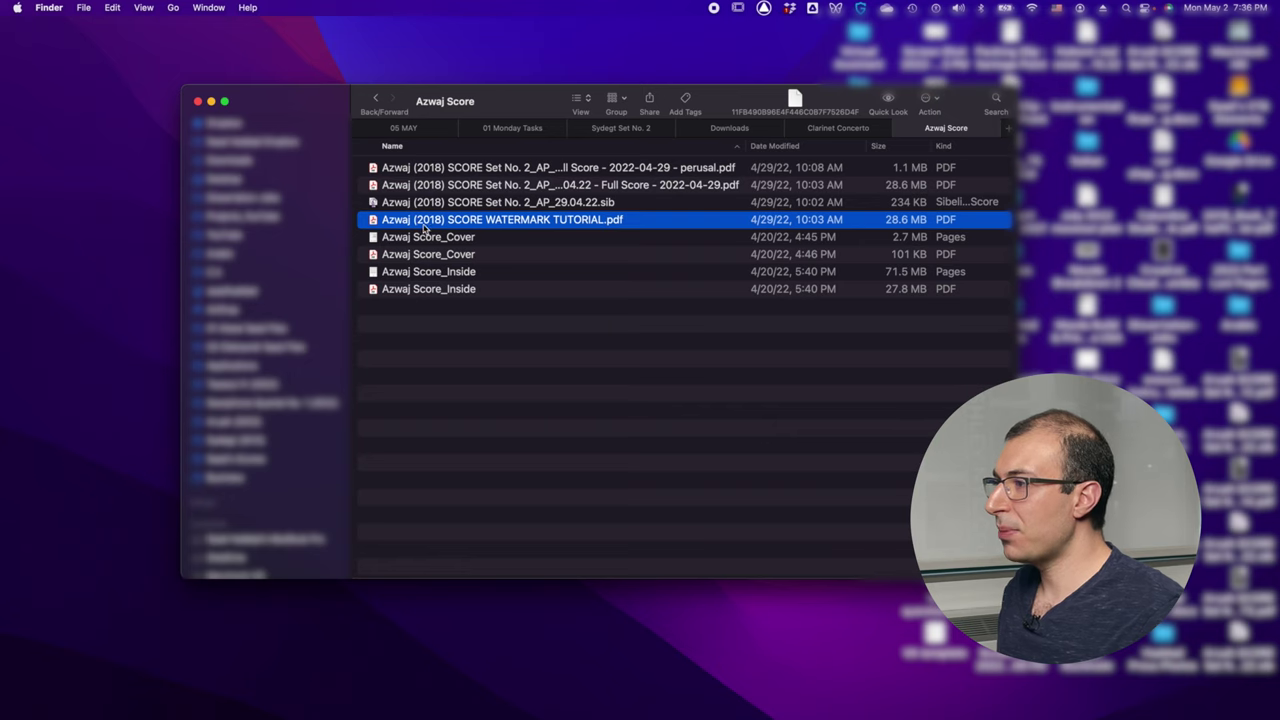
# Step: Open Azwaj (2018) SCORE WATERMARK TUTORIAL.pdf and look through its first pages up to the start of the music
pyautogui.doubleClick(493, 223)
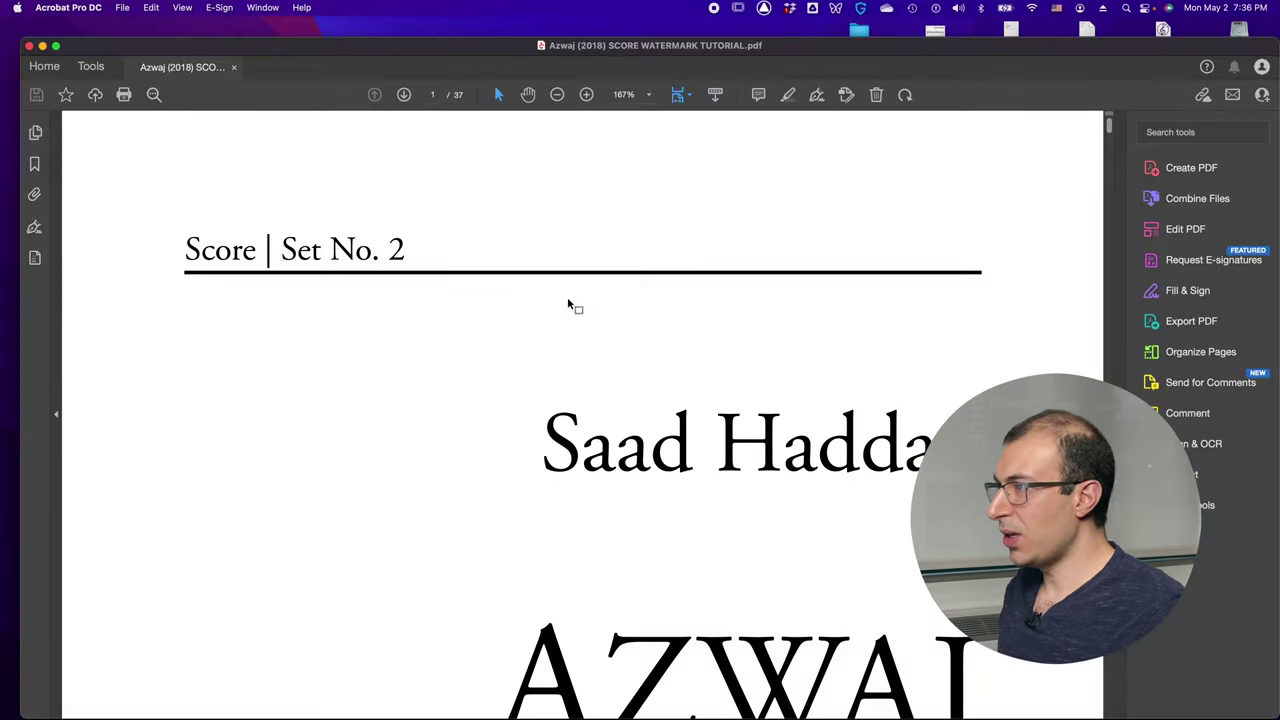
pyautogui.scroll(-5, 557, 100)
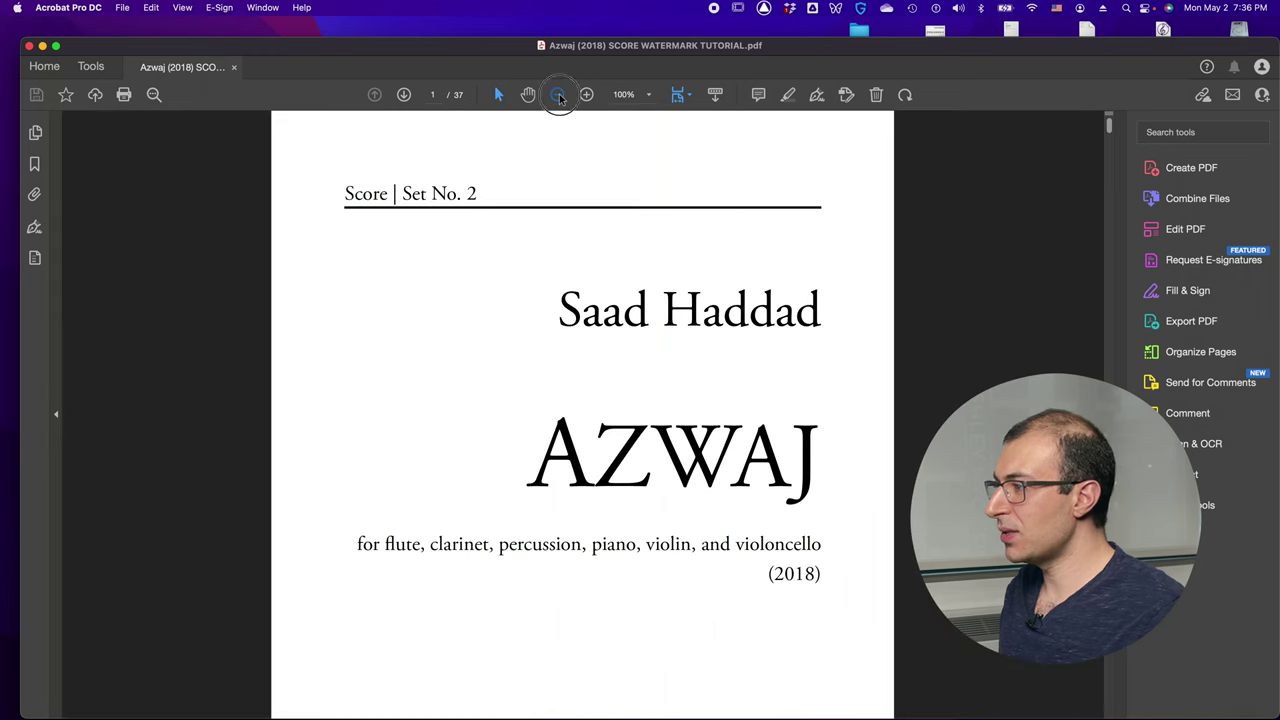
pyautogui.scroll(-10, 625, 232)
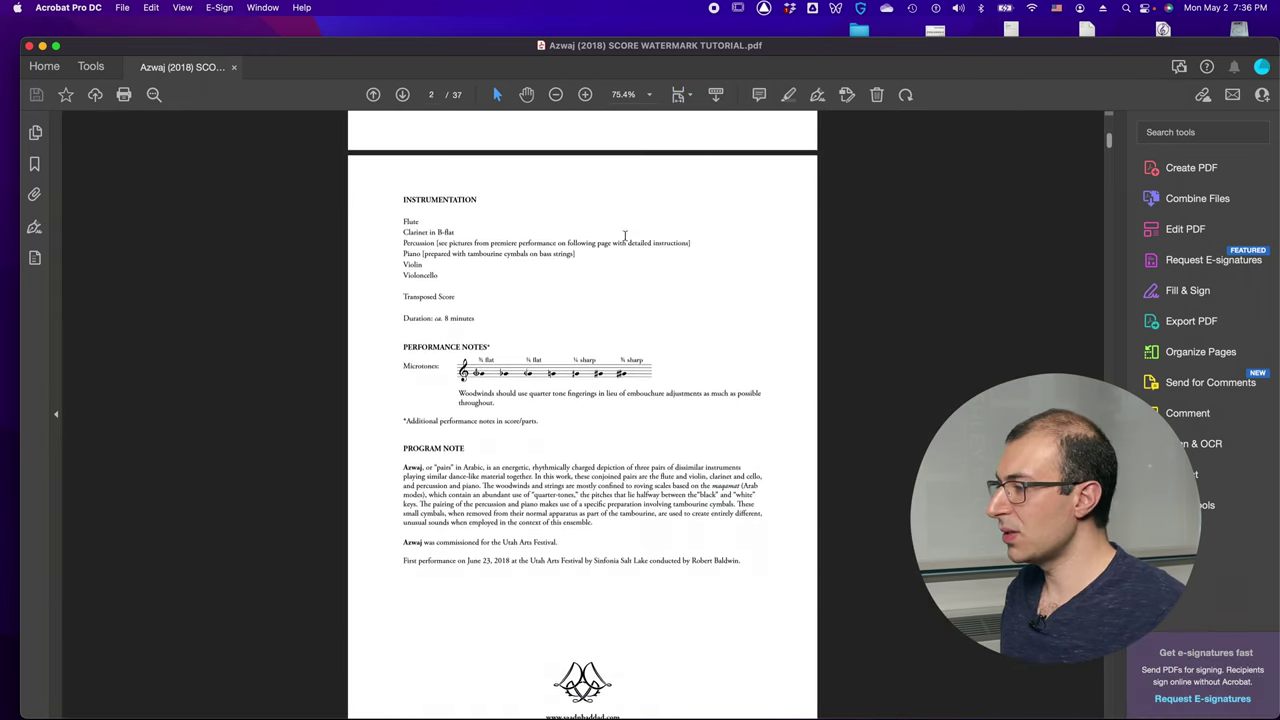
pyautogui.scroll(-10, 627, 241)
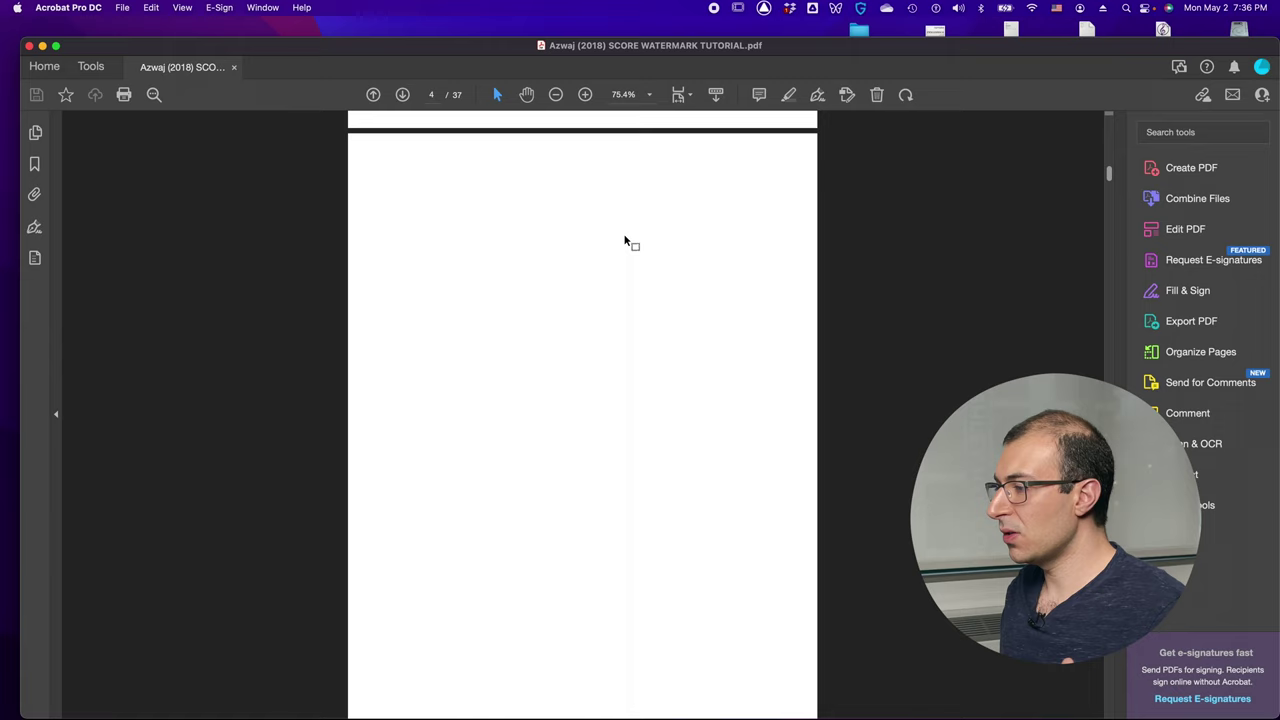
pyautogui.scroll(-5, 625, 241)
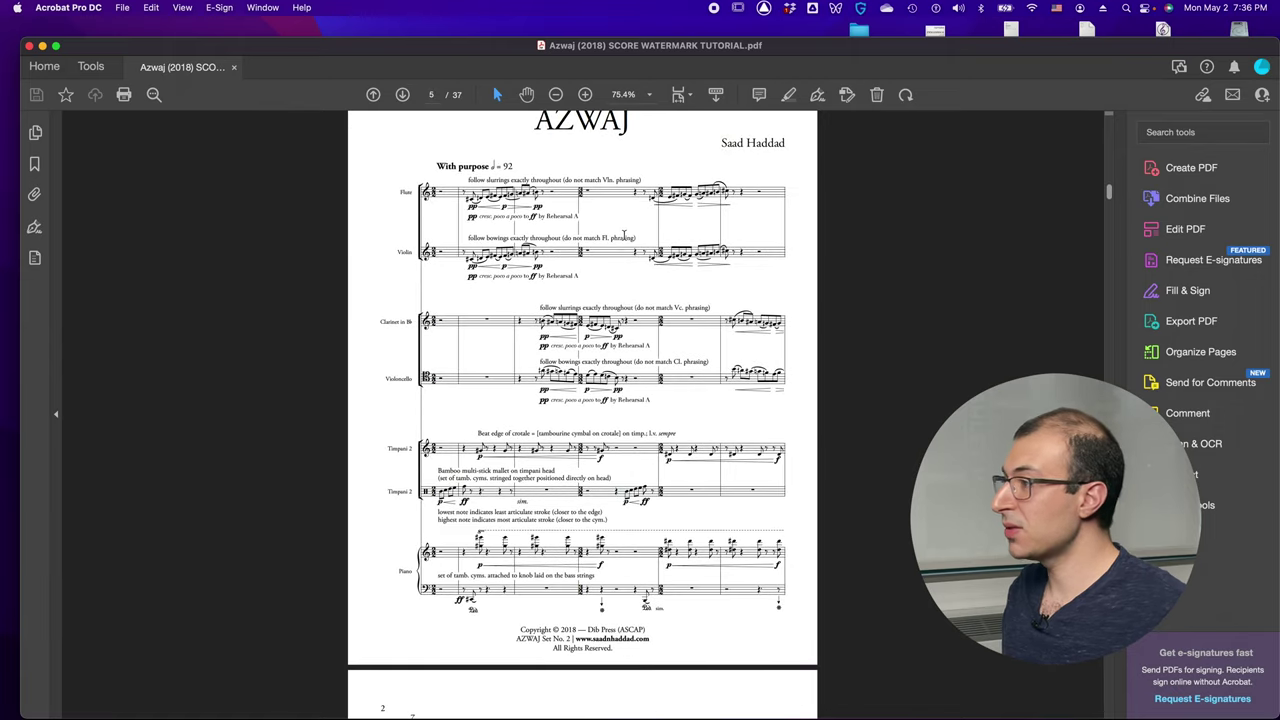
pyautogui.scroll(20, 624, 235)
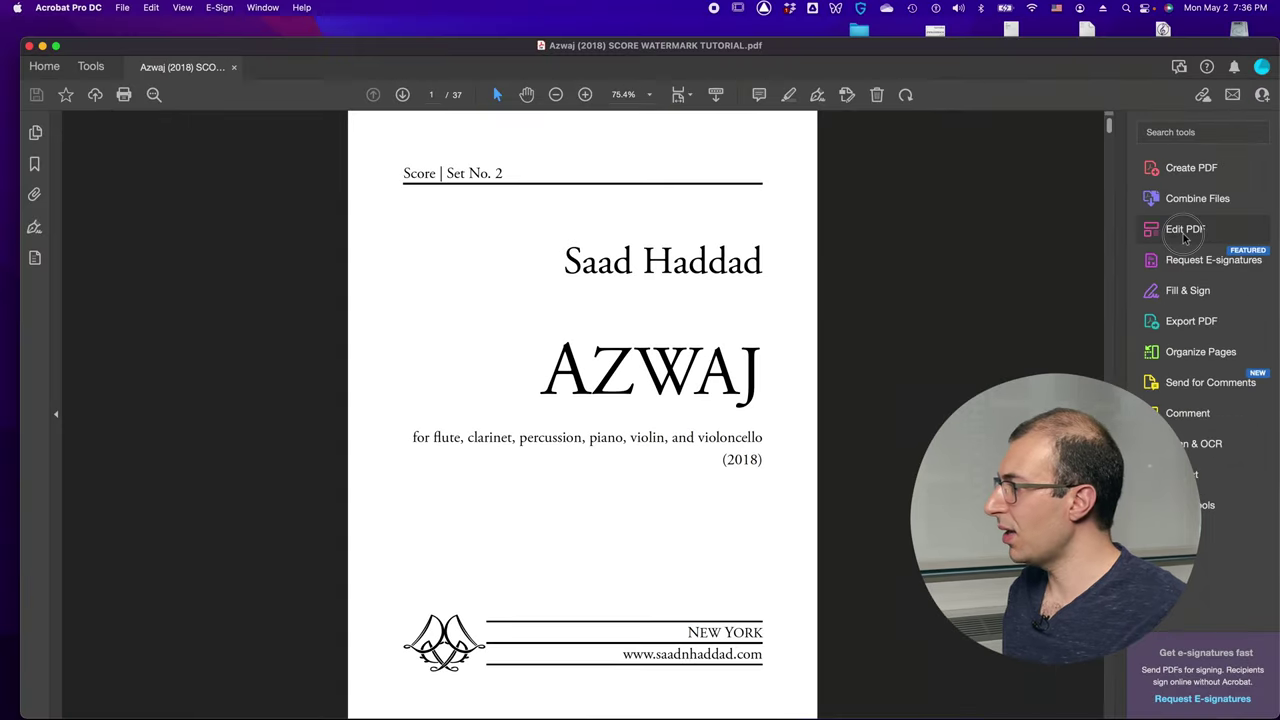
# Step: Switch the score to PDF editing and start adding a watermark
pyautogui.click(1087, 203)
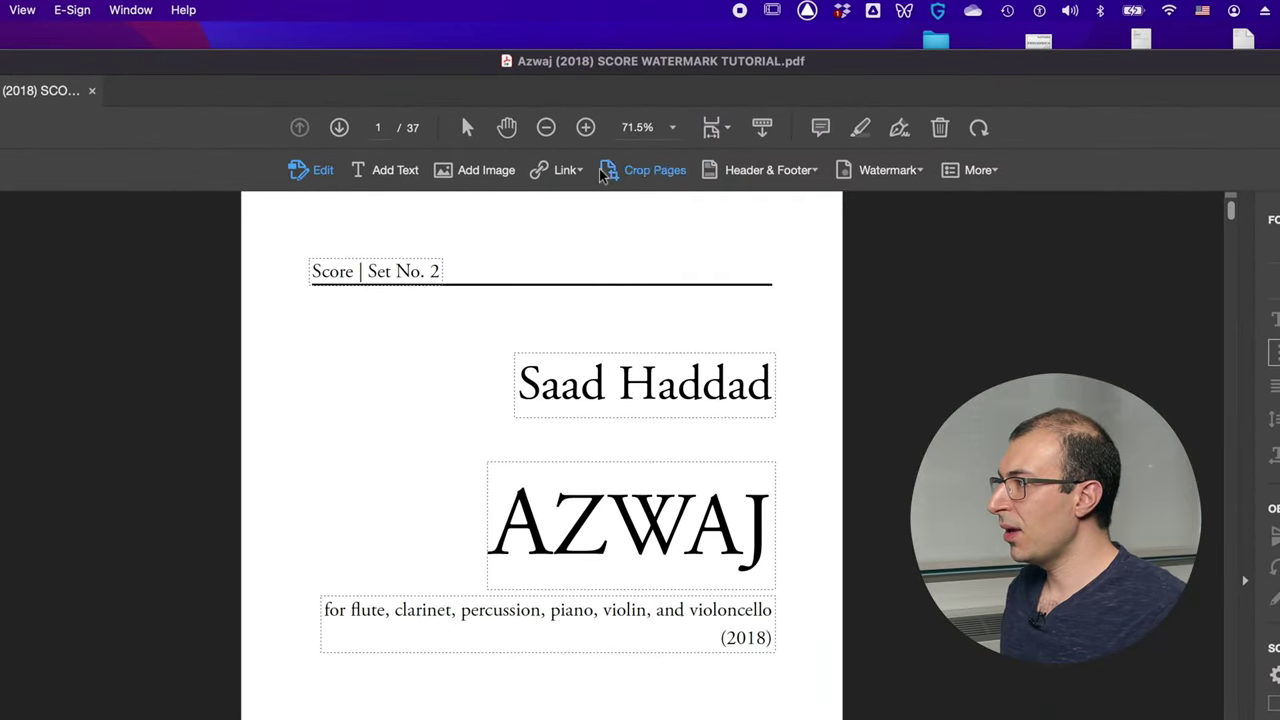
pyautogui.click(888, 174)
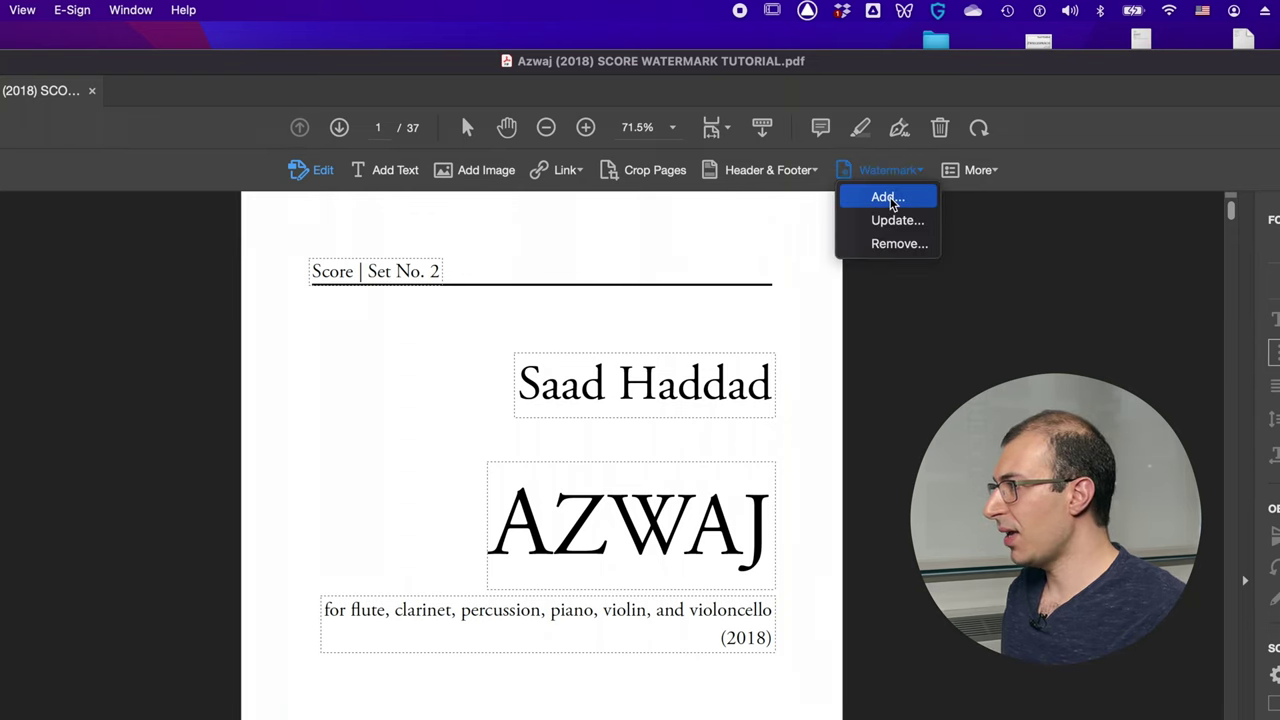
pyautogui.click(888, 198)
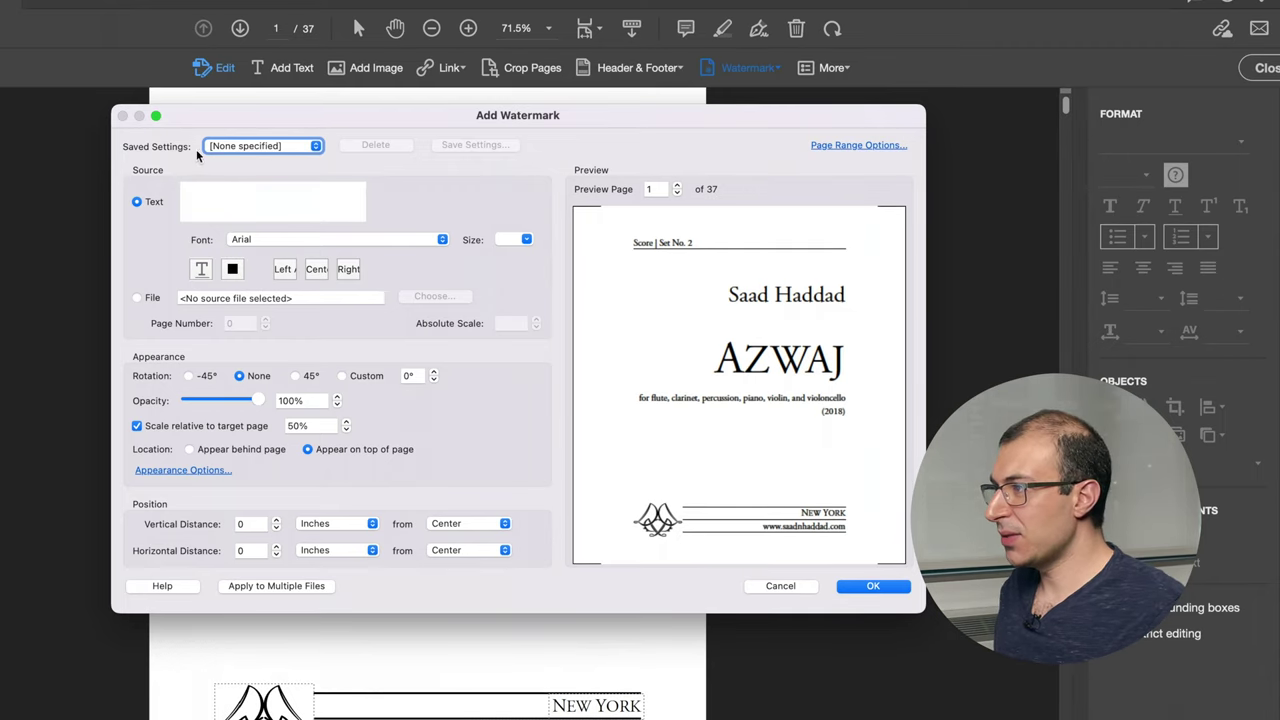
# Step: Load the saved watermark settings FOR PERUSAL USE ONLY (letter), and reset the saved settings to [None specified]
pyautogui.click(275, 150)
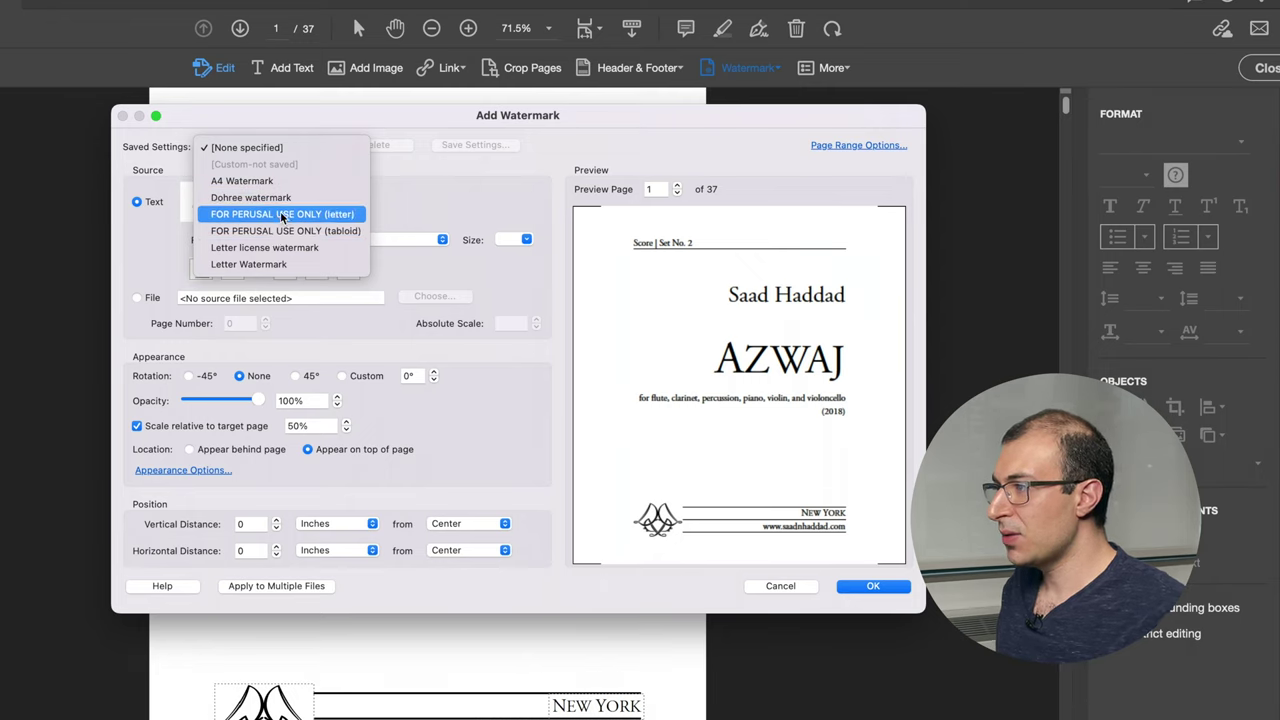
pyautogui.click(340, 216)
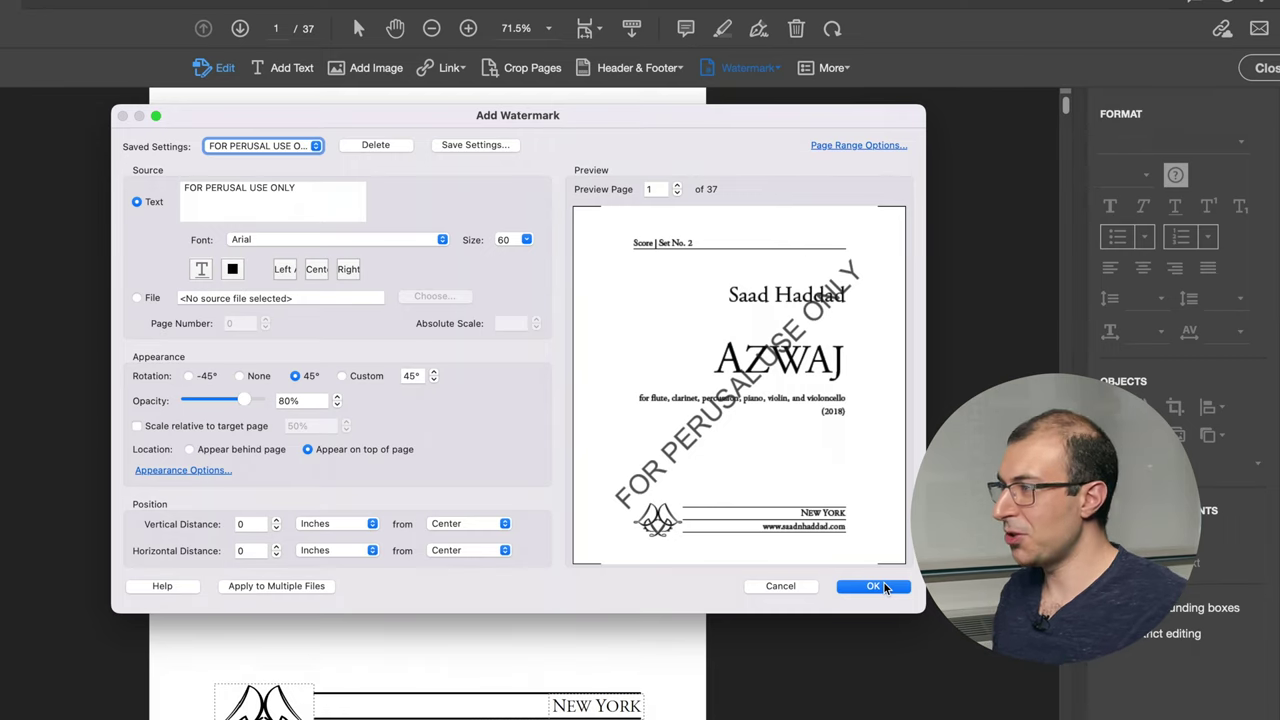
pyautogui.click(298, 150)
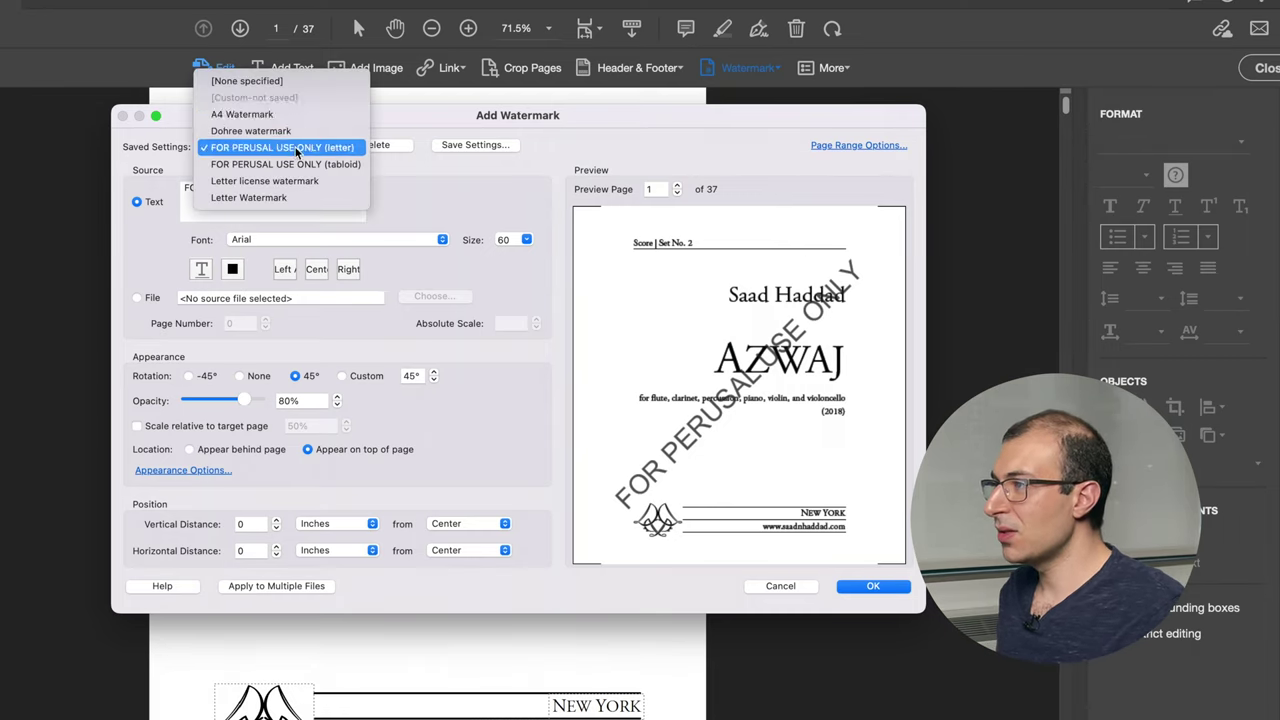
pyautogui.click(275, 84)
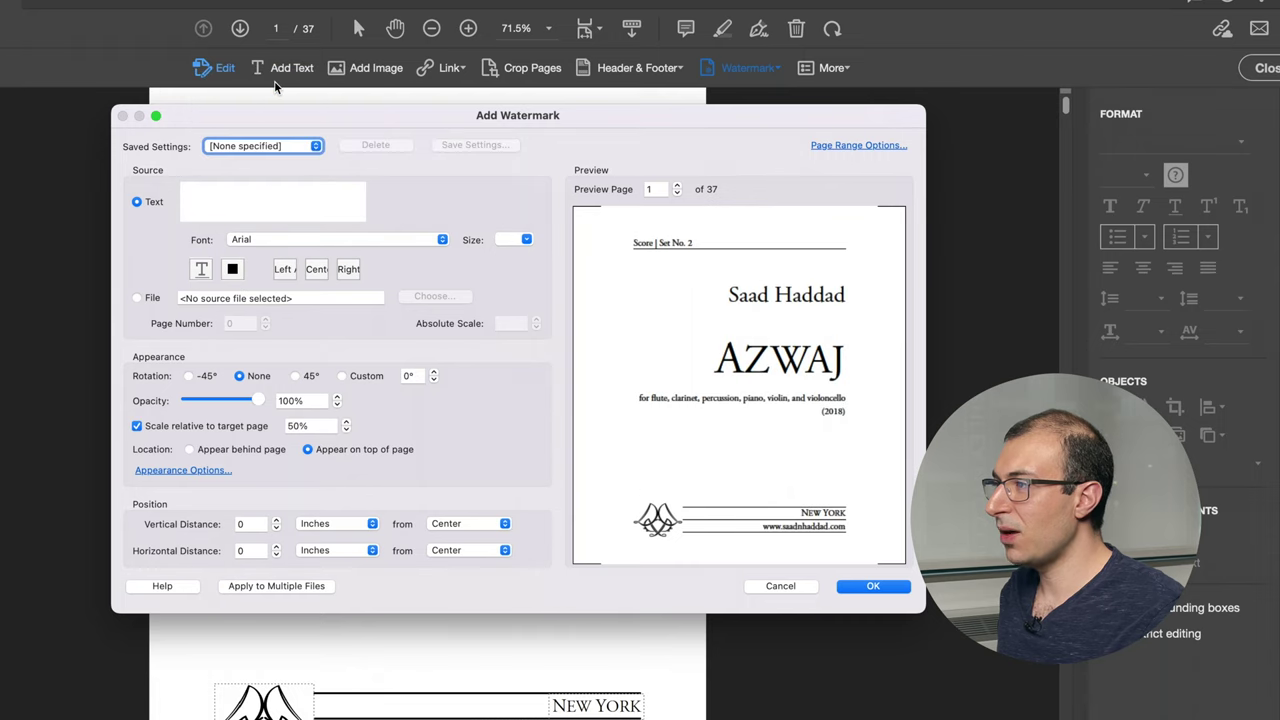
# Step: Enter FOR PERUSAL USE ONLY as the watermark text
pyautogui.click(248, 192)
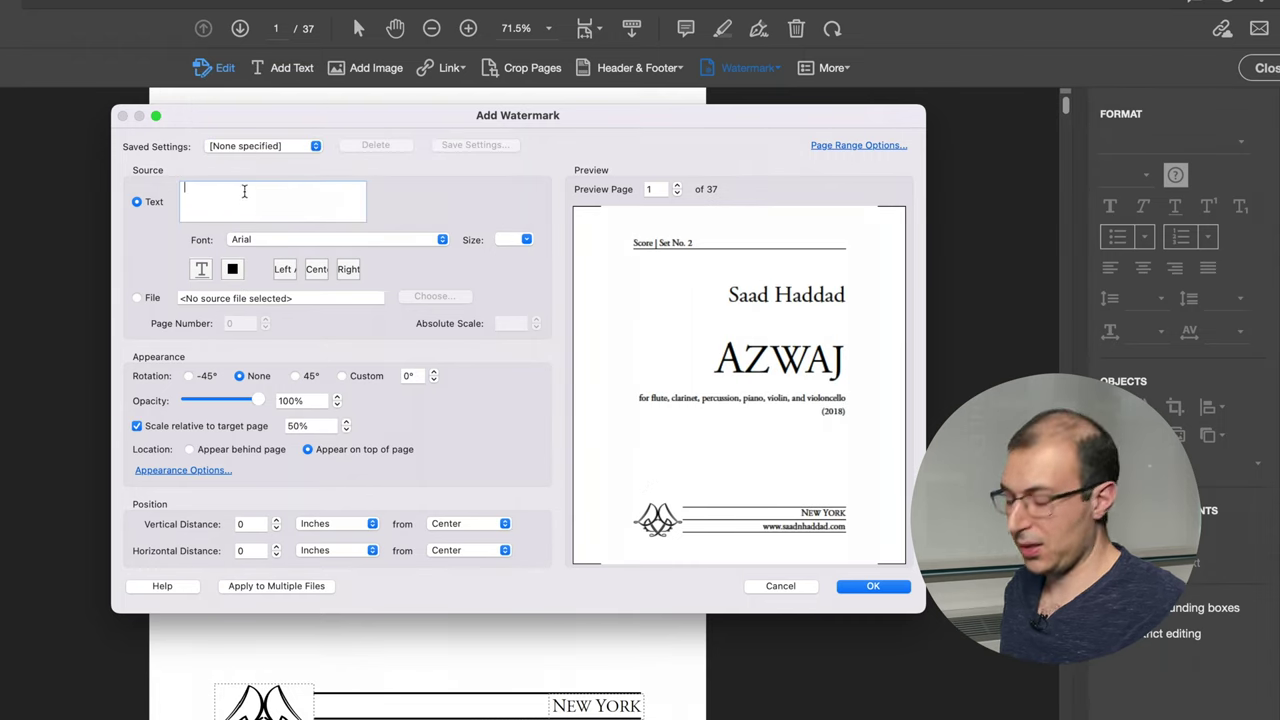
pyautogui.write('F')
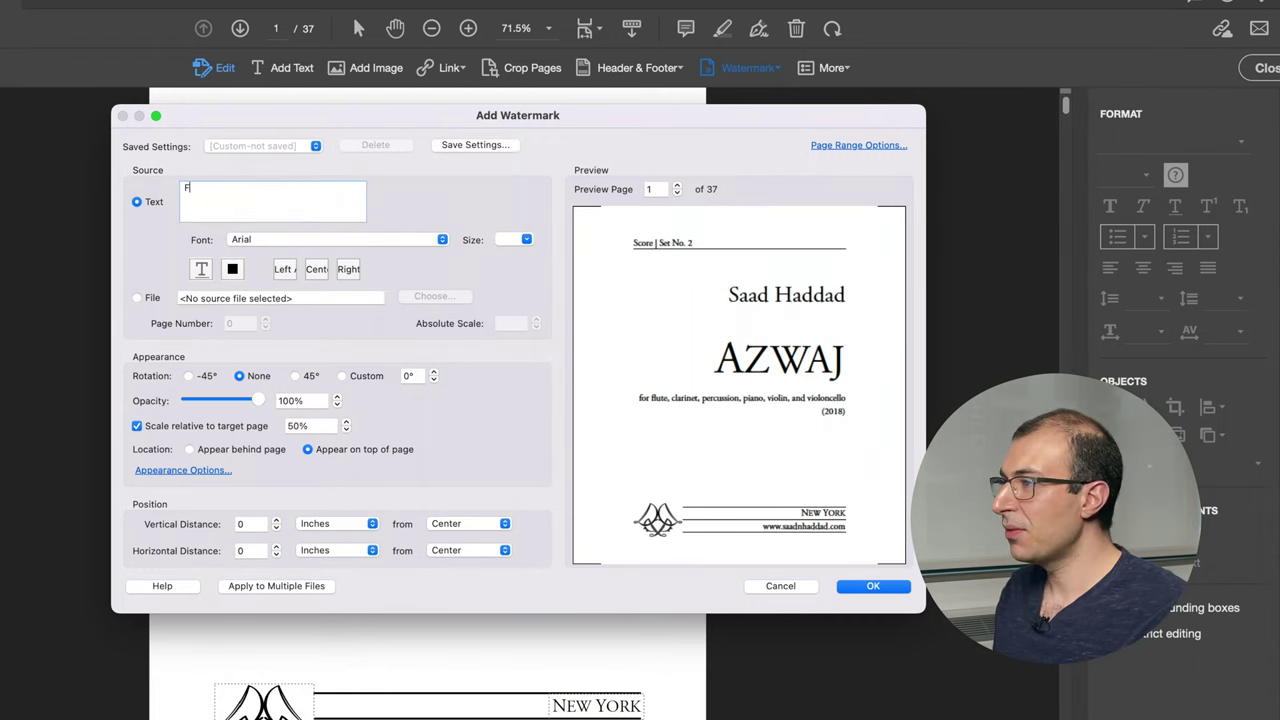
pyautogui.write('OR PERUSAL USE ')
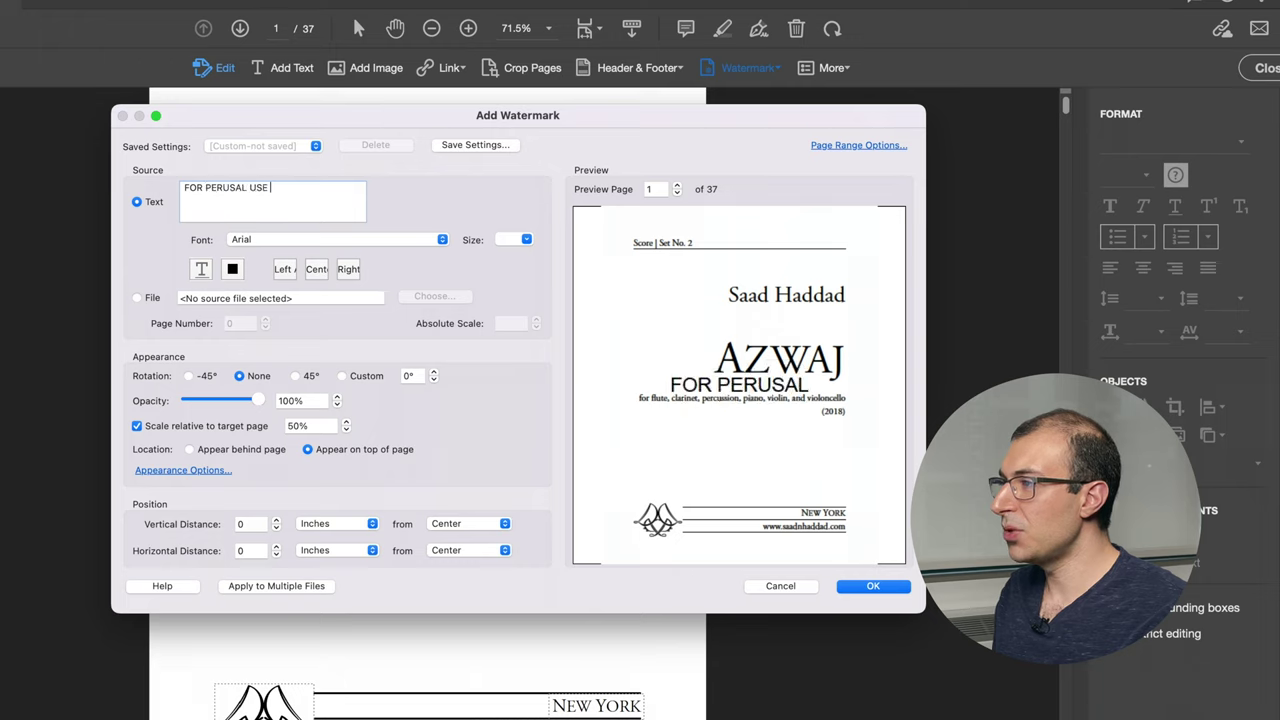
pyautogui.write('ONLY')
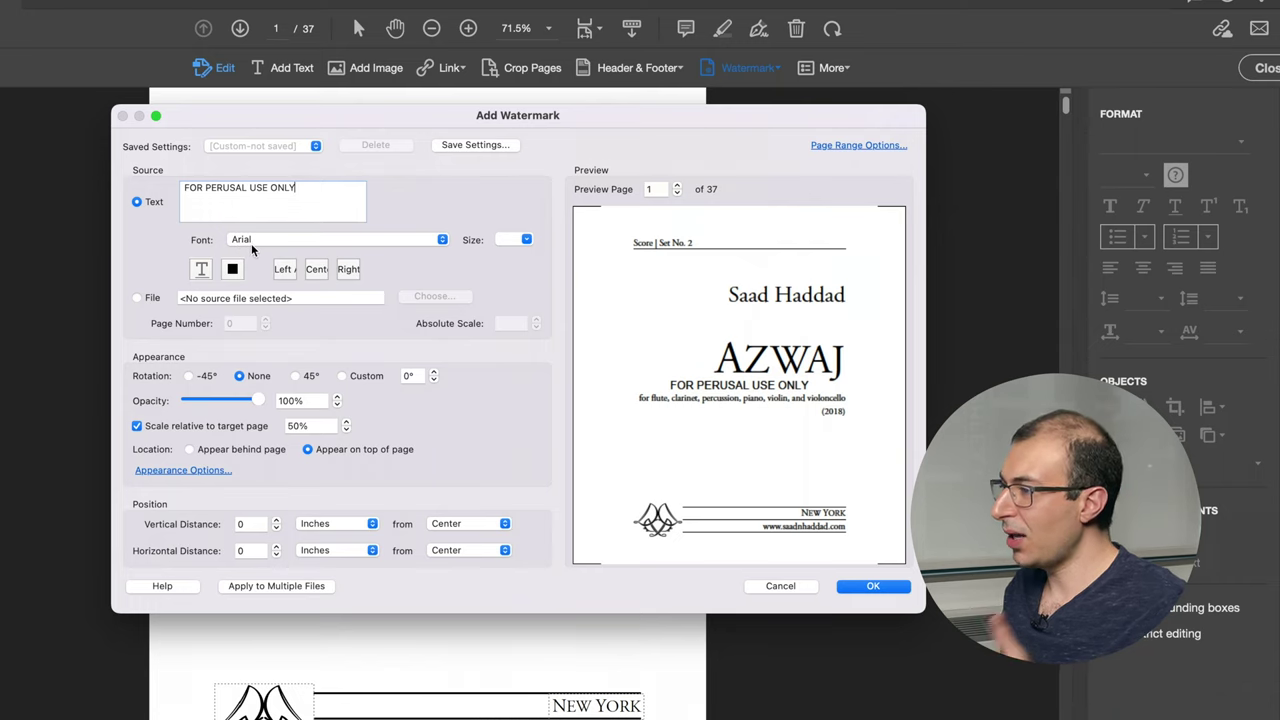
# Step: Set the watermark's font size to 40 and its rotation to 45°
pyautogui.click(526, 240)
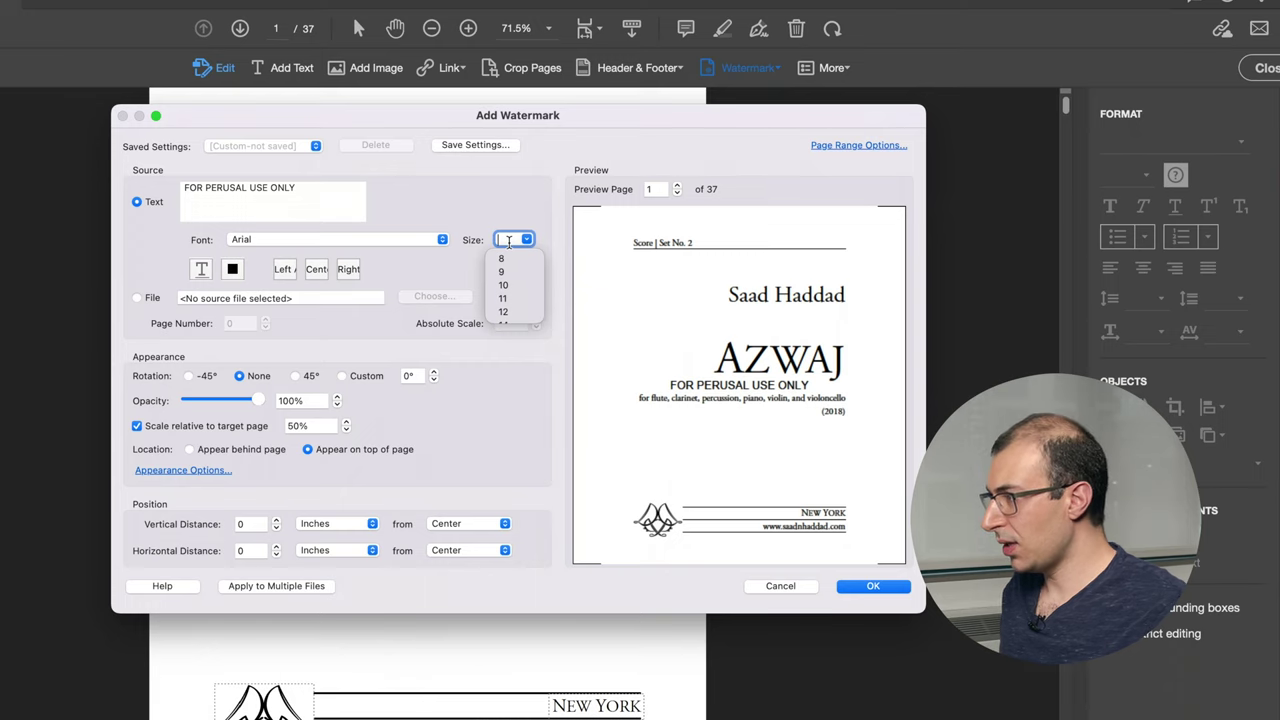
pyautogui.write('40')
pyautogui.press('Tab')
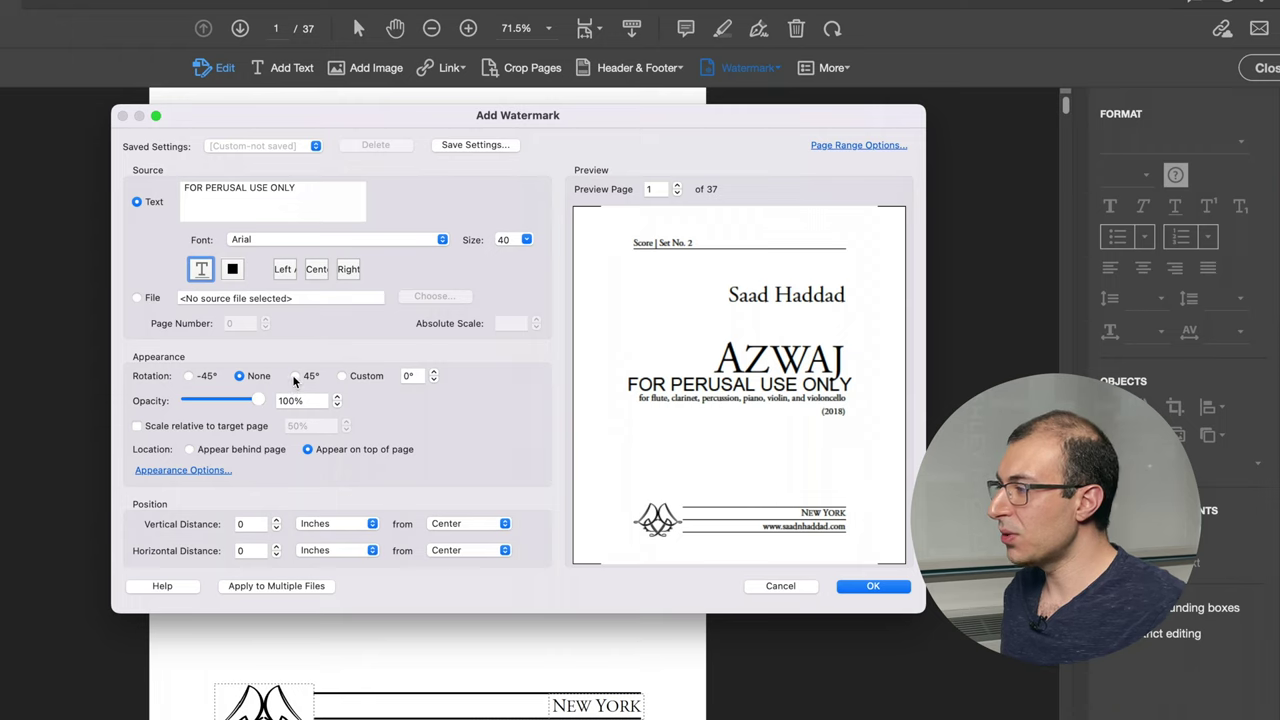
pyautogui.click(295, 377)
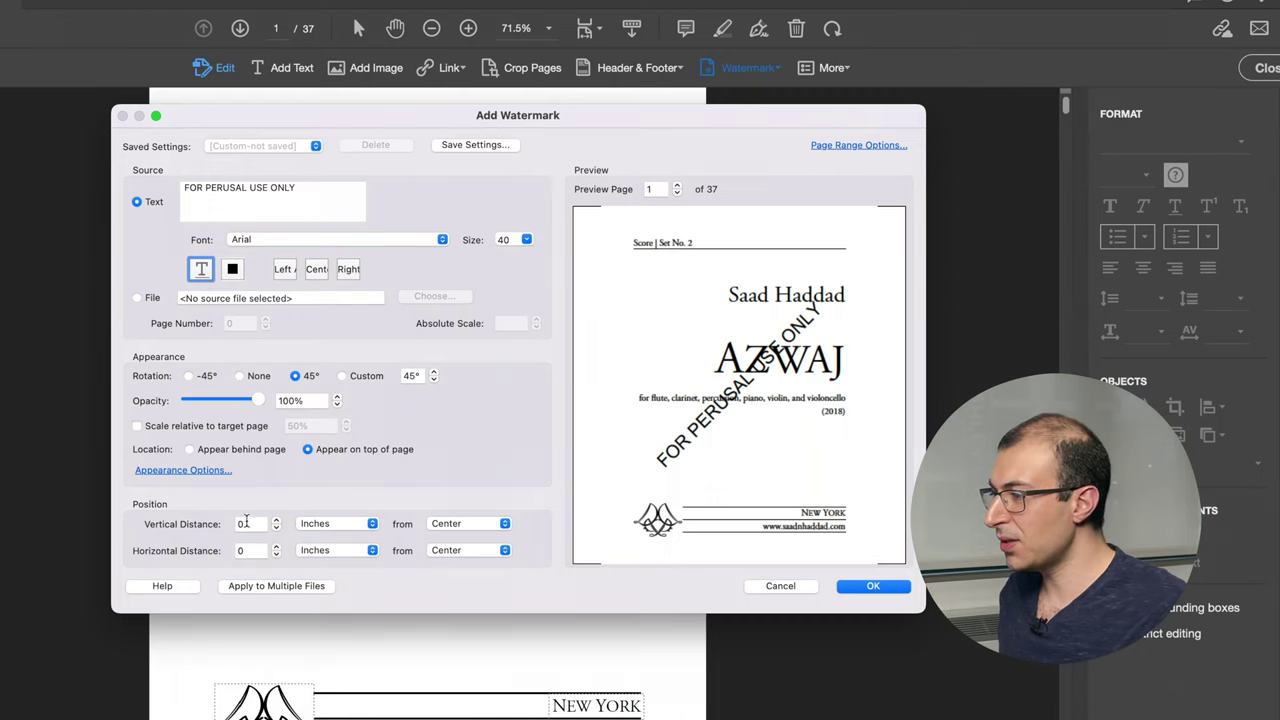
# Step: Try vertical distances of 1 and -1 inches from center for the watermark, and return the distance to 0
pyautogui.click(245, 523)
pyautogui.press('Tab')
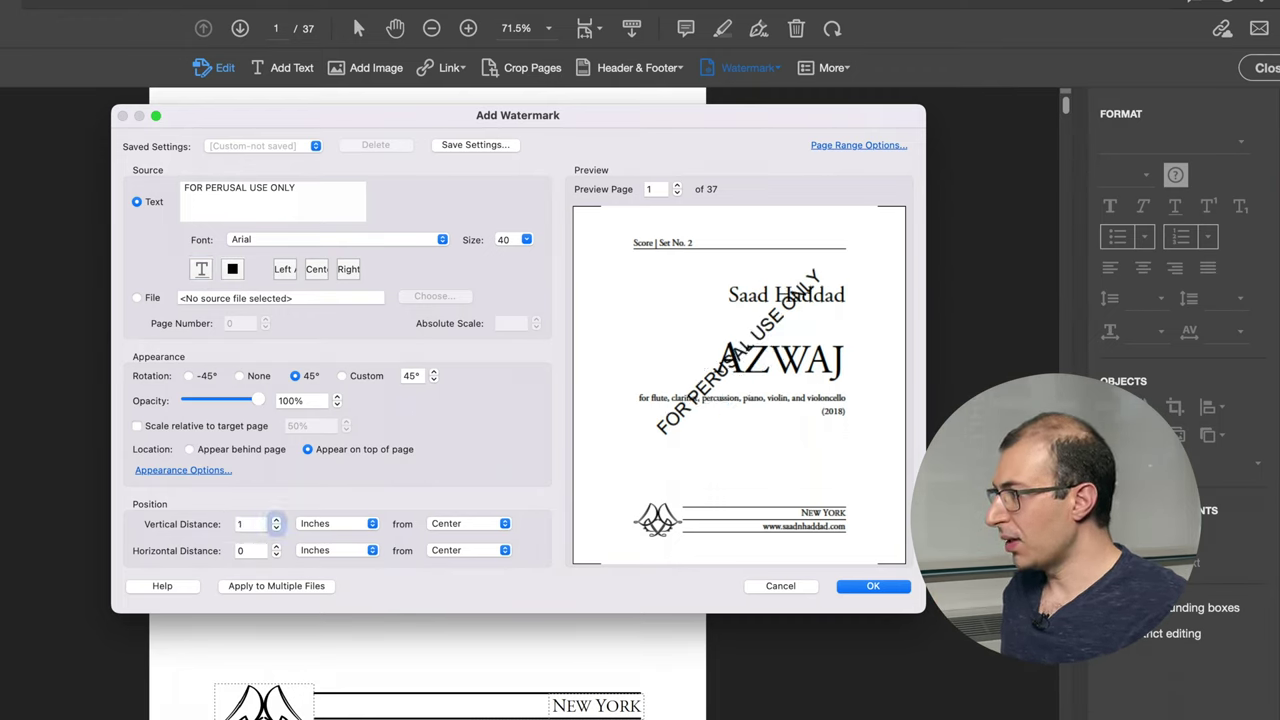
pyautogui.hotkey('shift', 'Tab')
pyautogui.write('0')
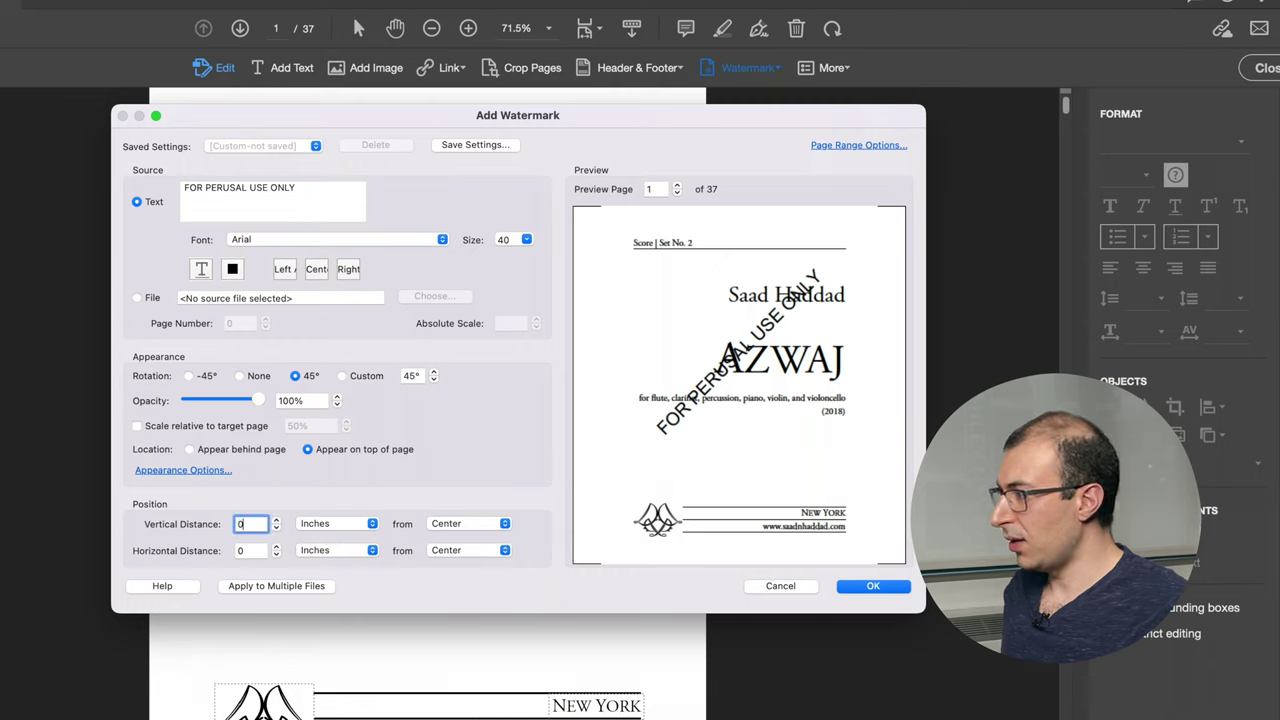
pyautogui.press('Tab')
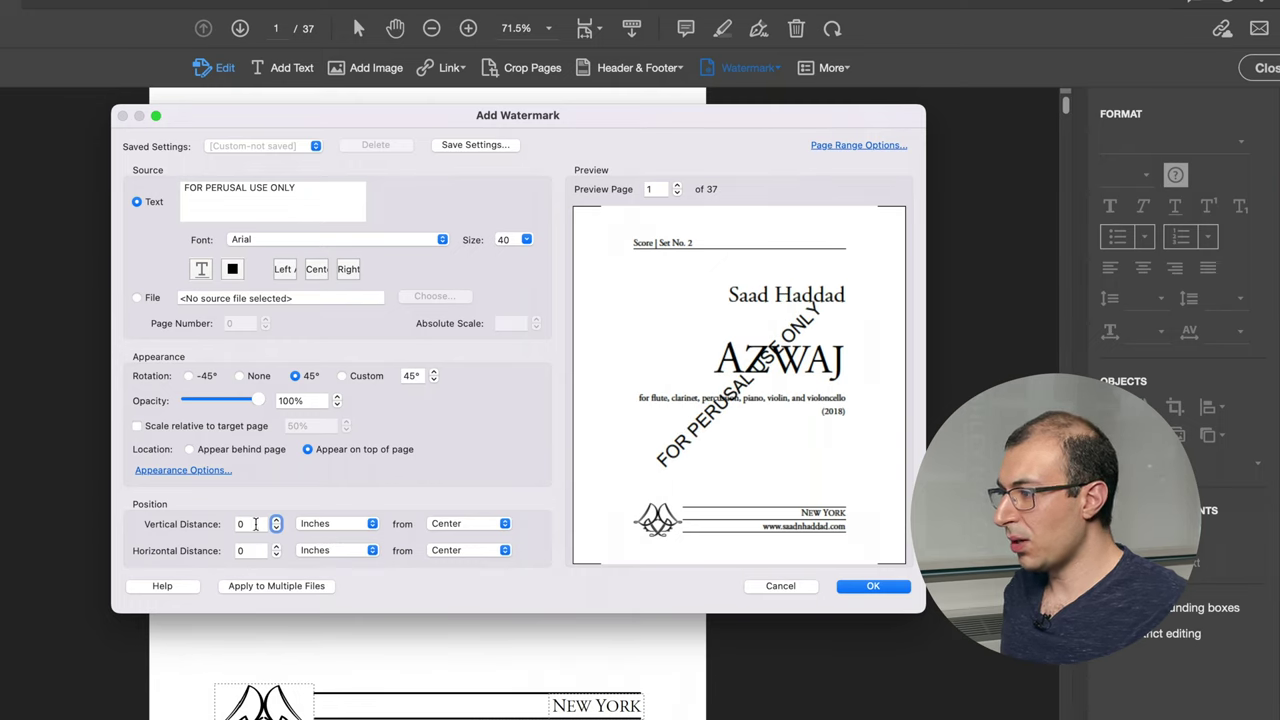
pyautogui.hotkey('shift', 'Tab')
pyautogui.write('-1')
pyautogui.press('Tab')
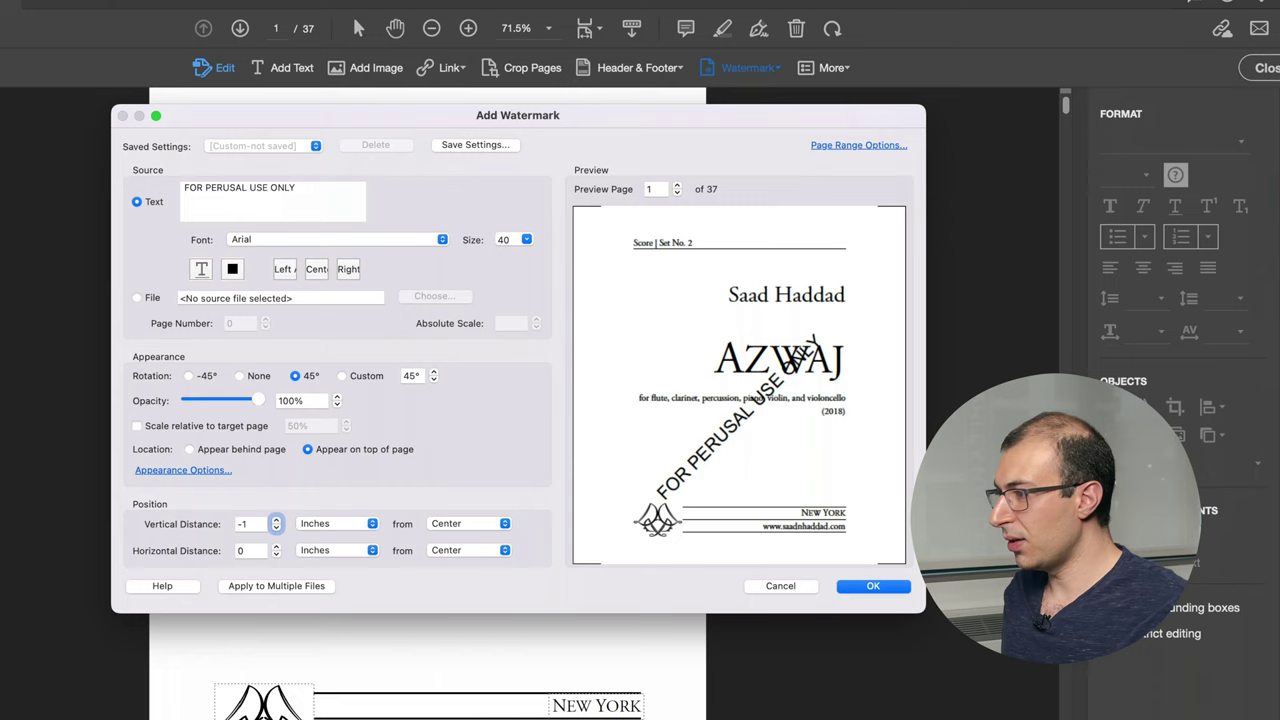
pyautogui.hotkey('shift', 'Tab')
pyautogui.write('0')
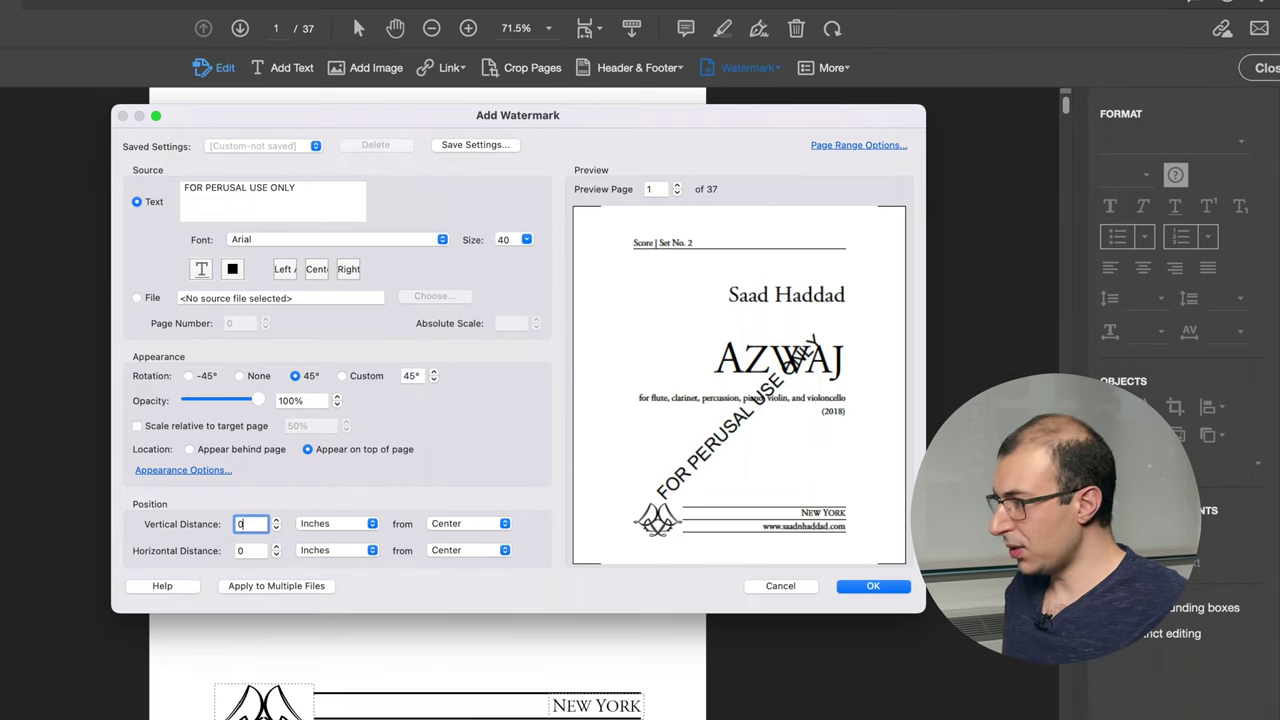
pyautogui.press('Tab')
# Step: Try a horizontal distance of 1 inch from center for the watermark, and return the distance to 0
pyautogui.click(250, 552)
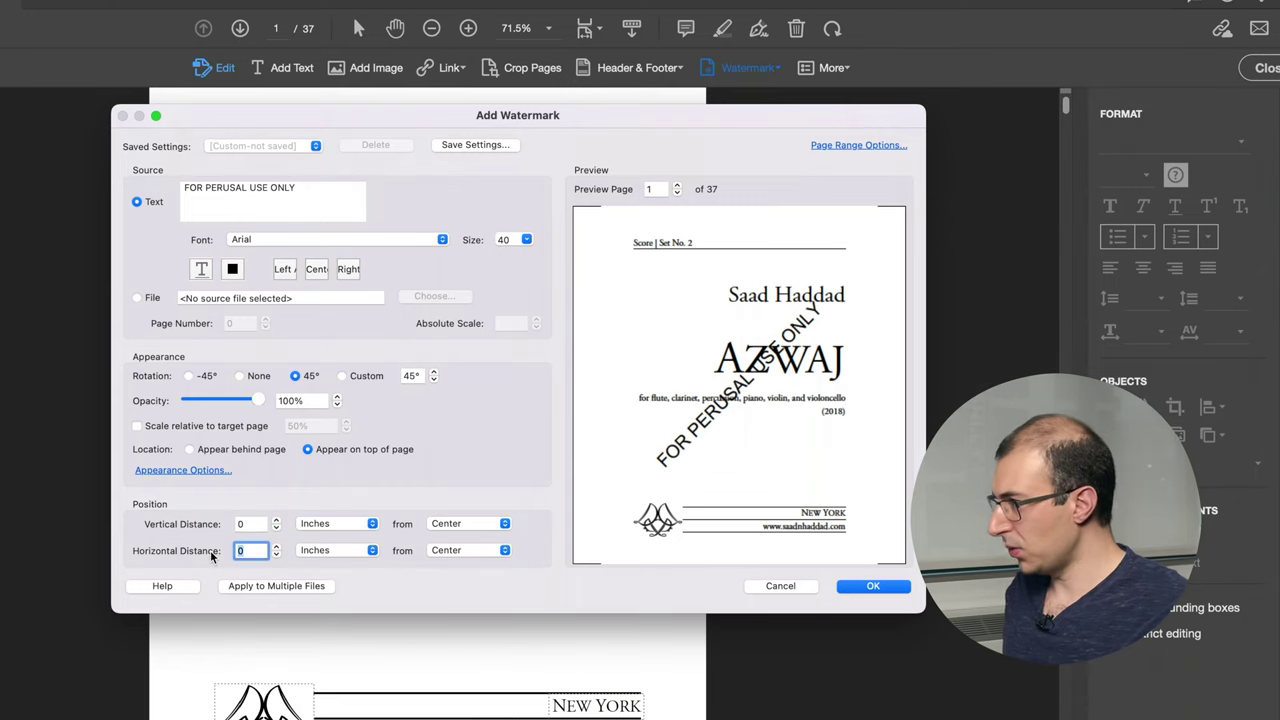
pyautogui.write('1')
pyautogui.press('Tab')
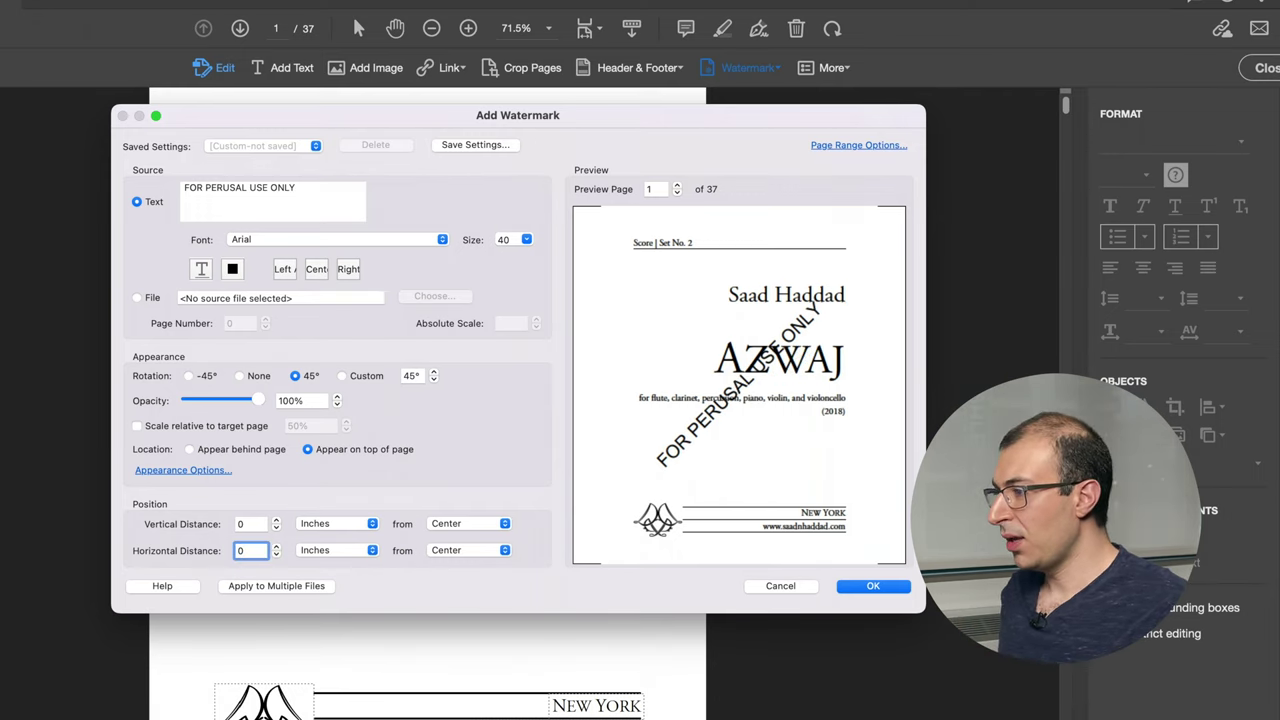
pyautogui.press('Tab')
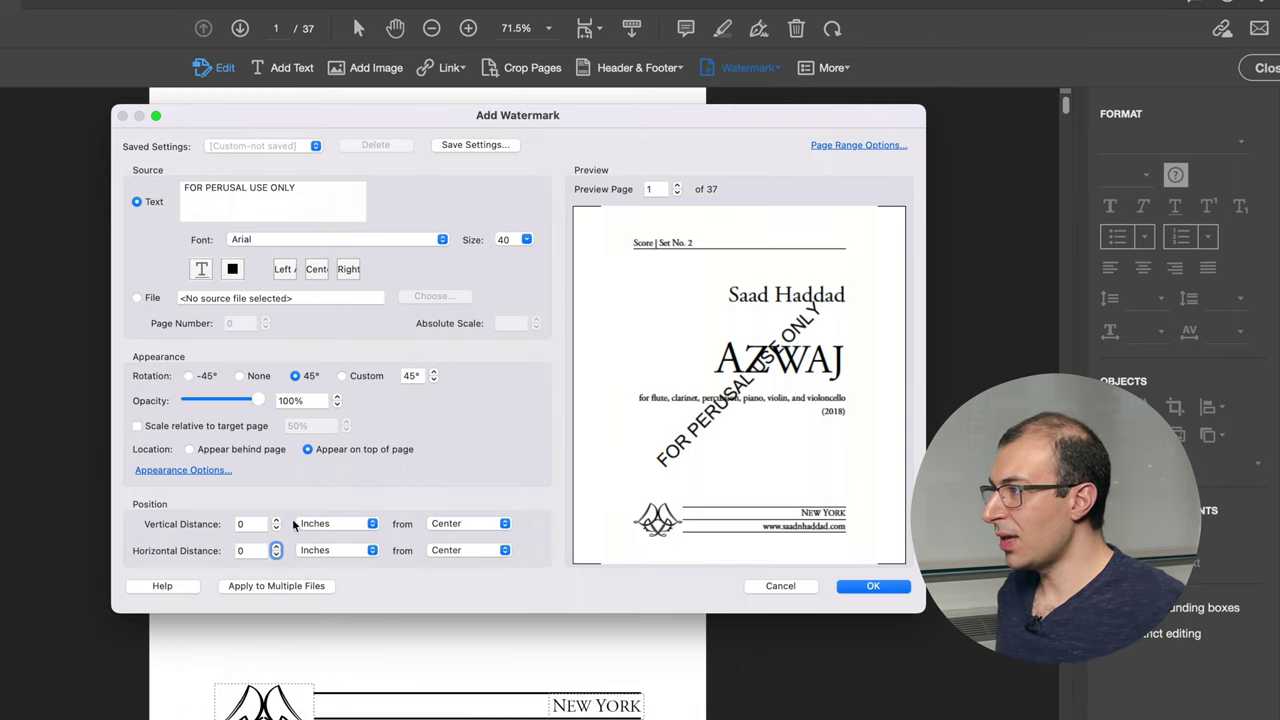
# Step: Start saving the current watermark settings as a preset, and cancel without naming it
pyautogui.click(449, 146)
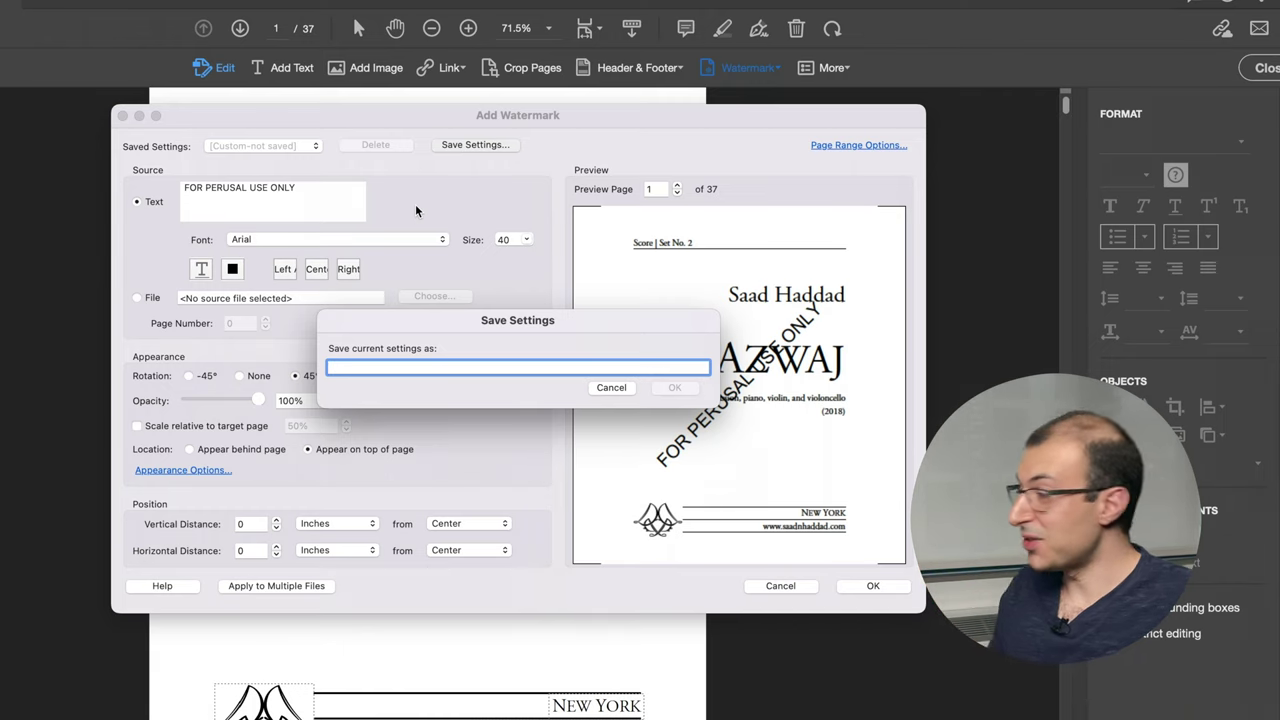
pyautogui.click(603, 390)
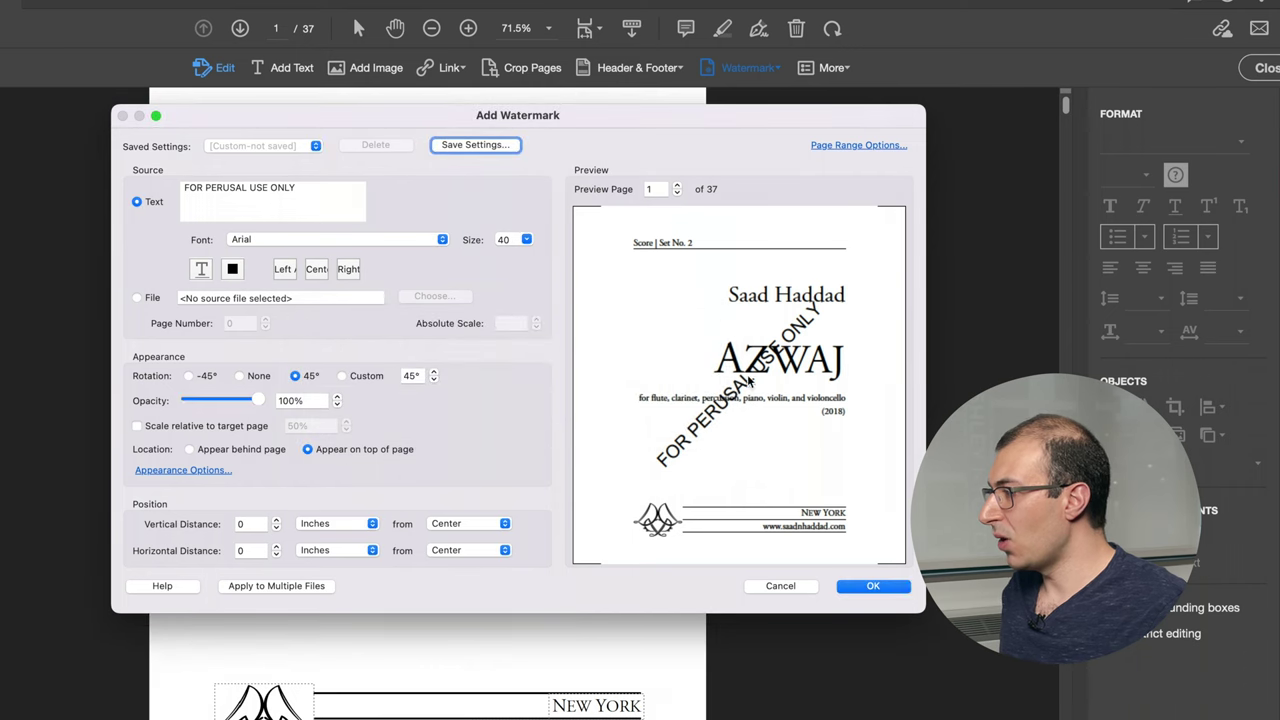
# Step: Apply the watermark to the score and check it on the following pages
pyautogui.click(870, 586)
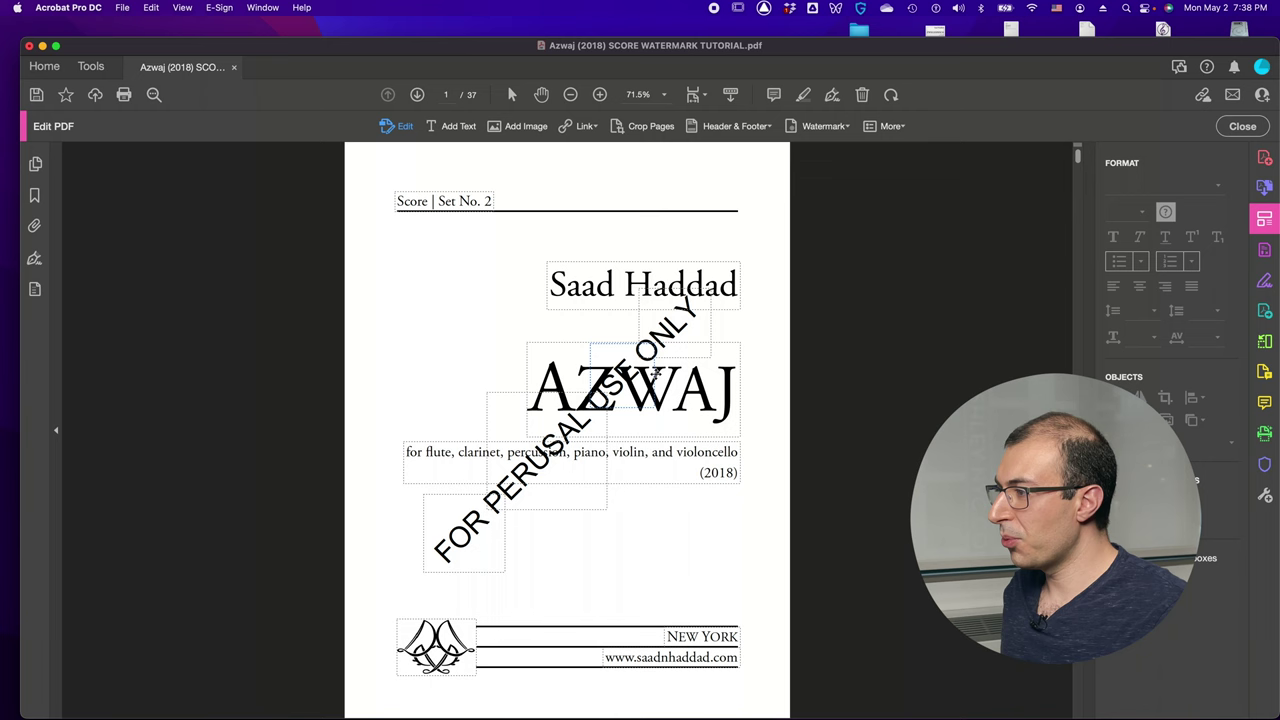
pyautogui.scroll(-10, 690, 352)
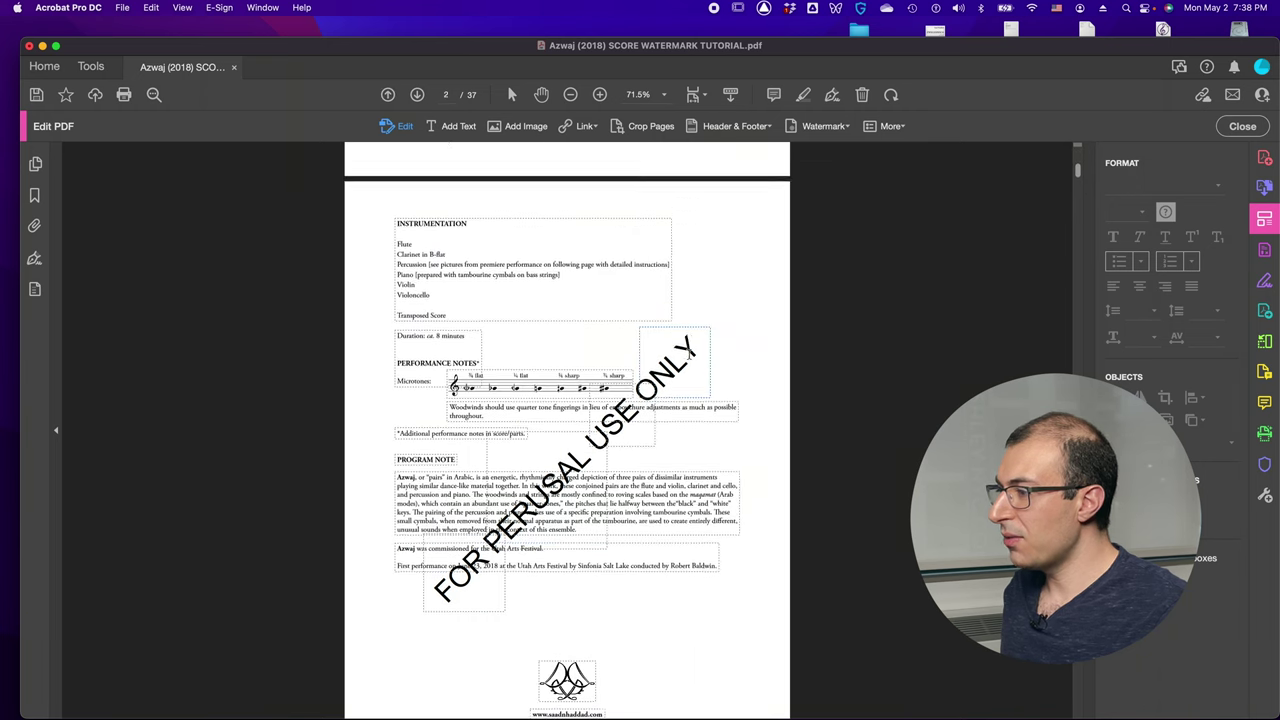
pyautogui.scroll(-15, 690, 362)
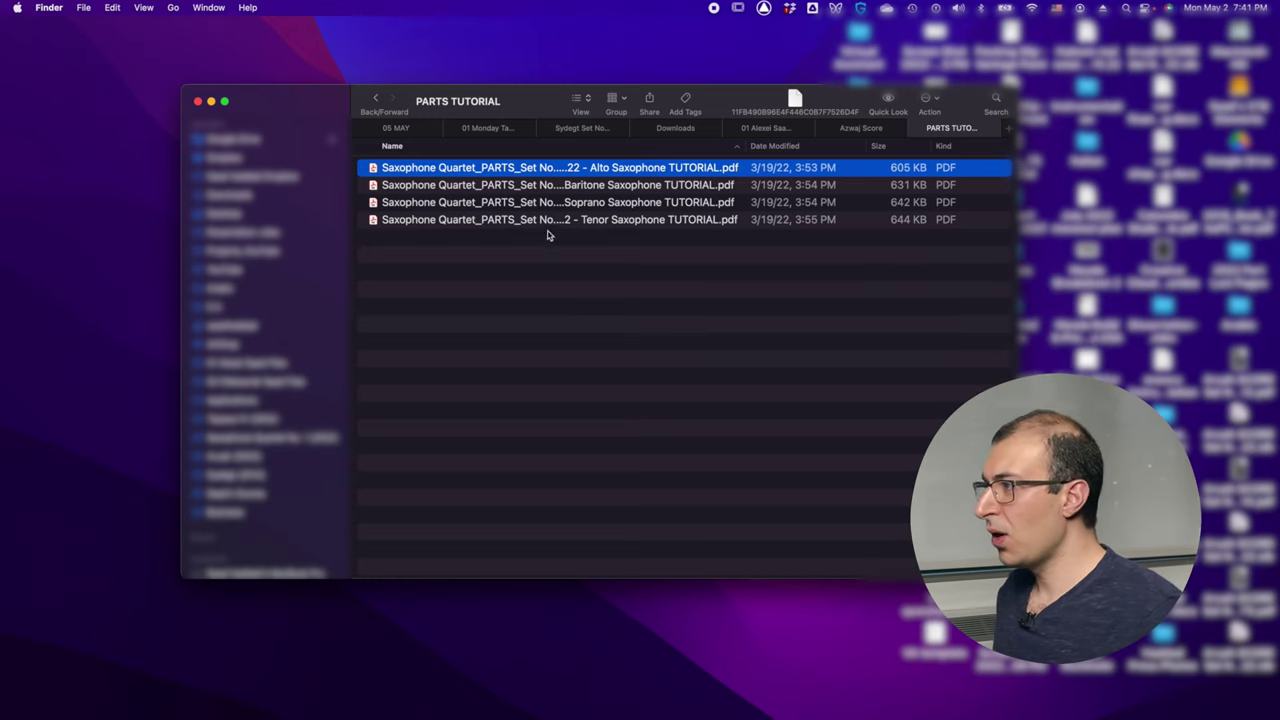
# Step: Open Saxophone Quartet_PARTS_Set No. 1_AP_19.03.22 - Alto Saxophone TUTORIAL.pdf from the PARTS TUTORIAL folder
pyautogui.doubleClick(634, 172)
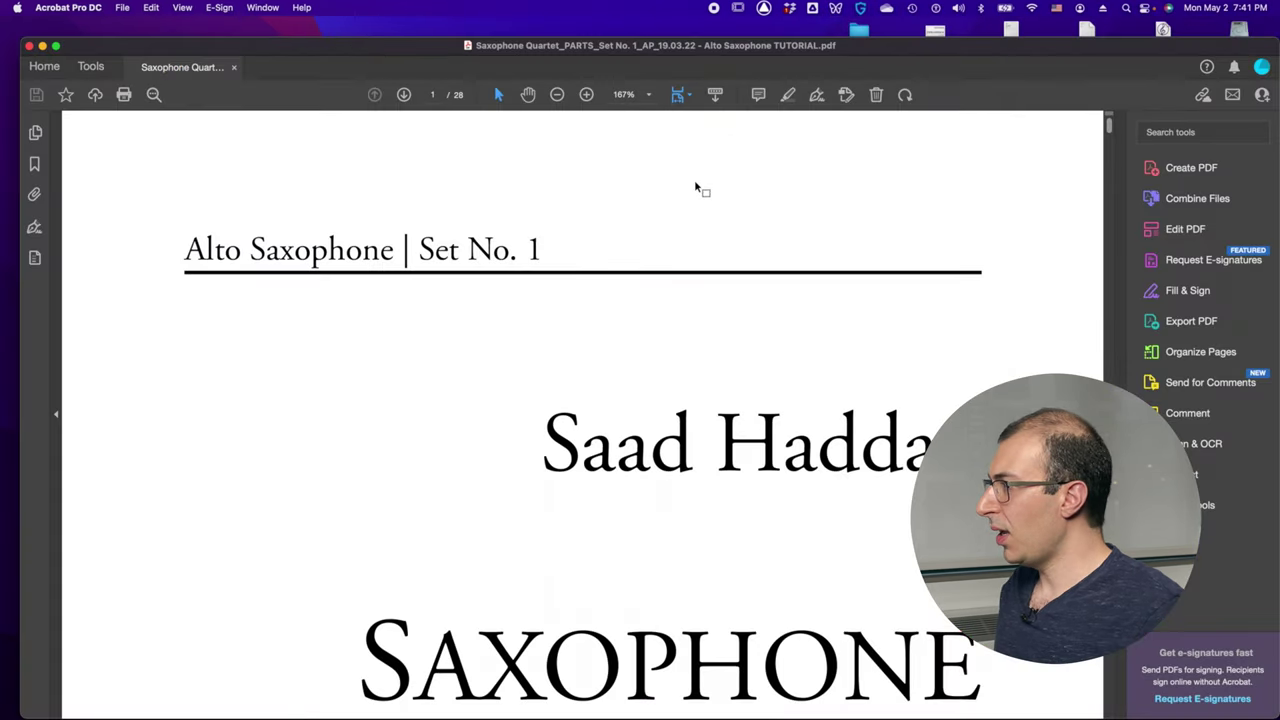
# Step: Start adding a watermark to the alto saxophone part and load the saved setting FOR PERUSAL USE ONLY (letter)
pyautogui.click(1180, 230)
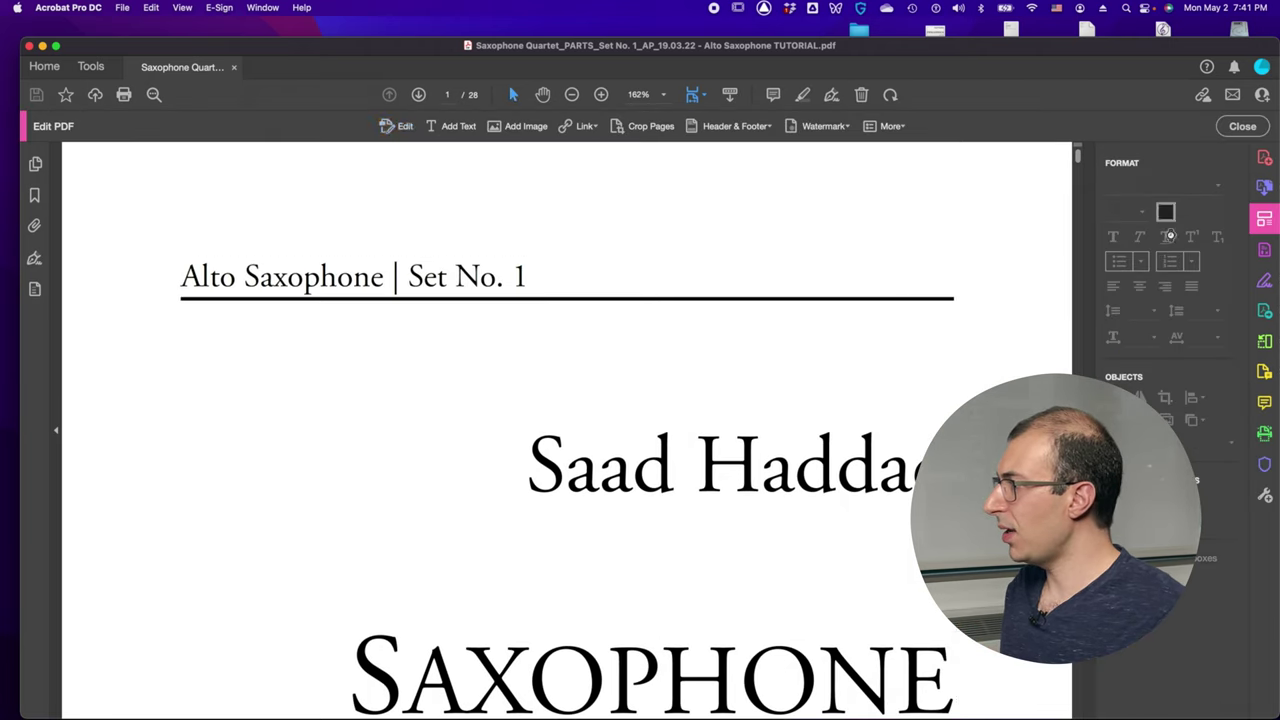
pyautogui.click(821, 128)
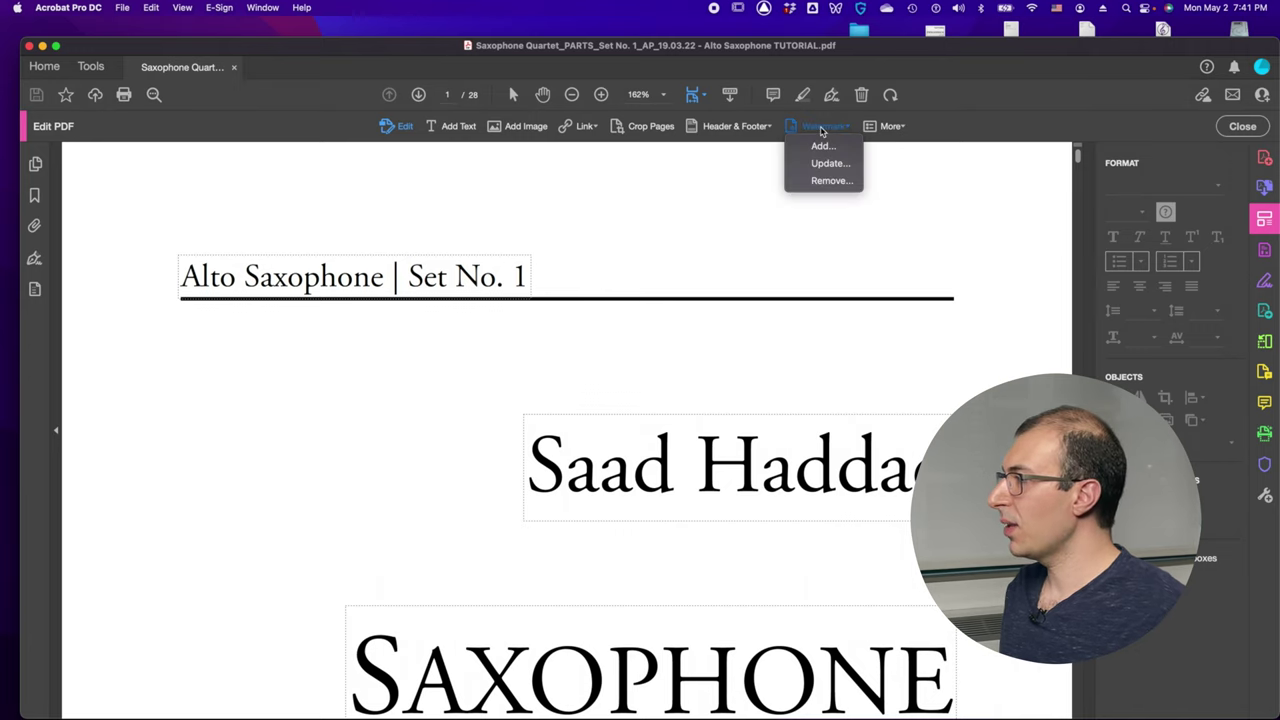
pyautogui.click(821, 147)
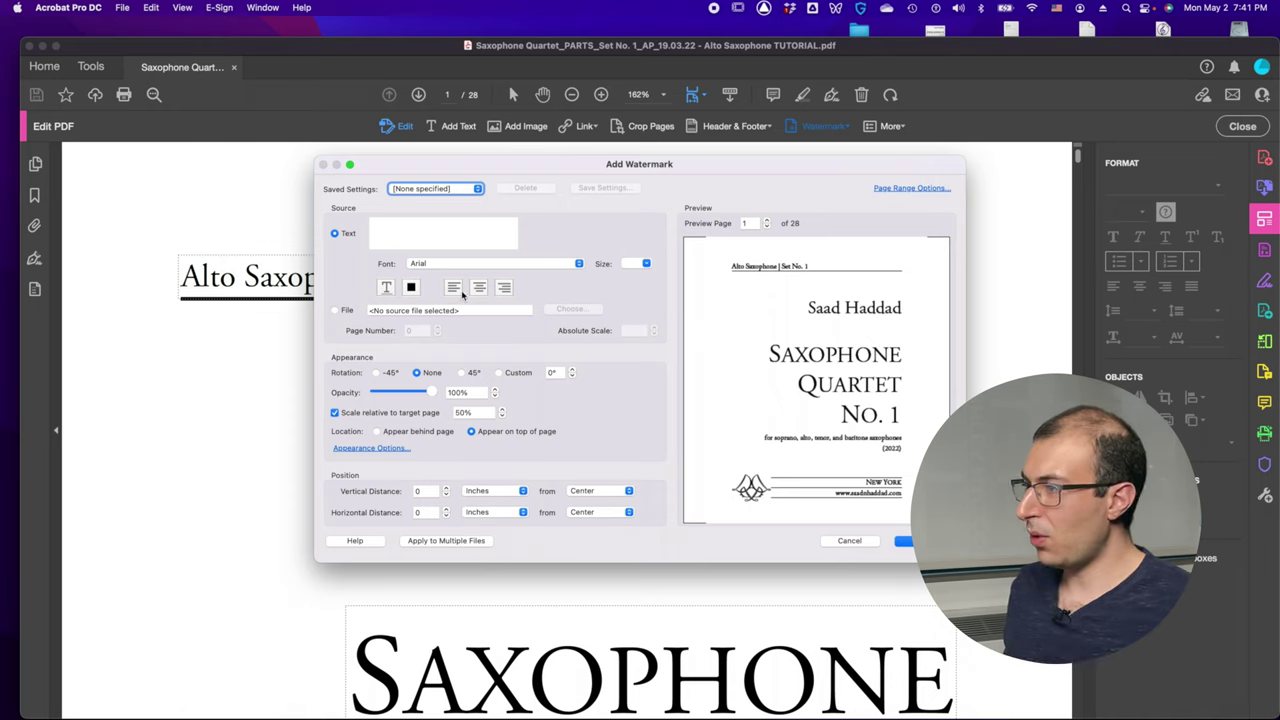
pyautogui.click(452, 189)
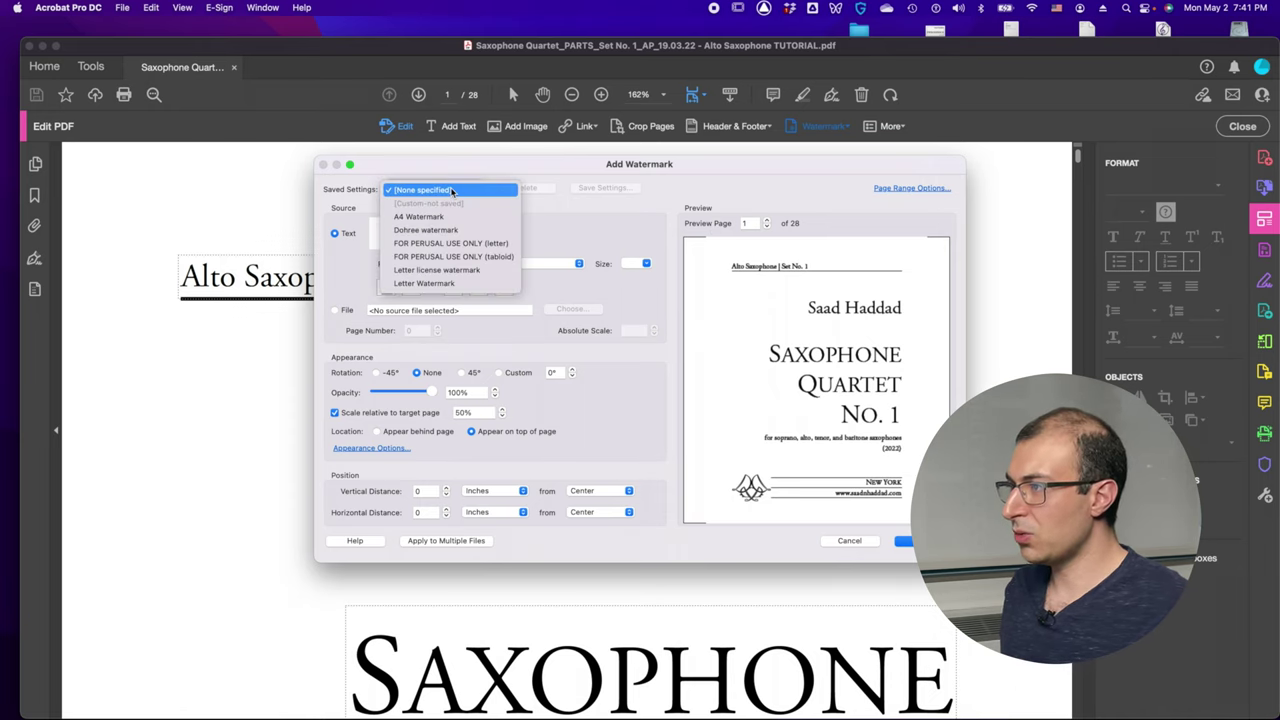
pyautogui.click(453, 245)
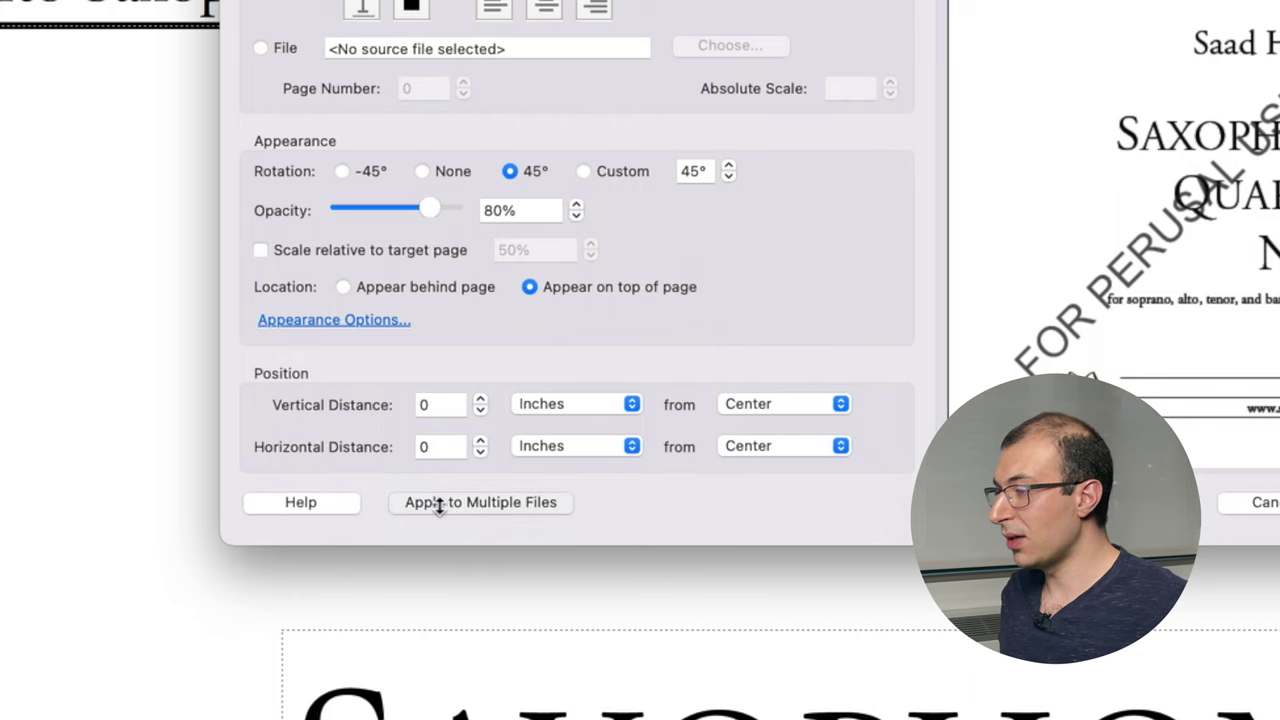
# Step: Apply the watermark to multiple files, adding the baritone, soprano and tenor PDFs from the PARTS TUTORIAL folder, with output set to Don't Save Changes
pyautogui.click(442, 503)
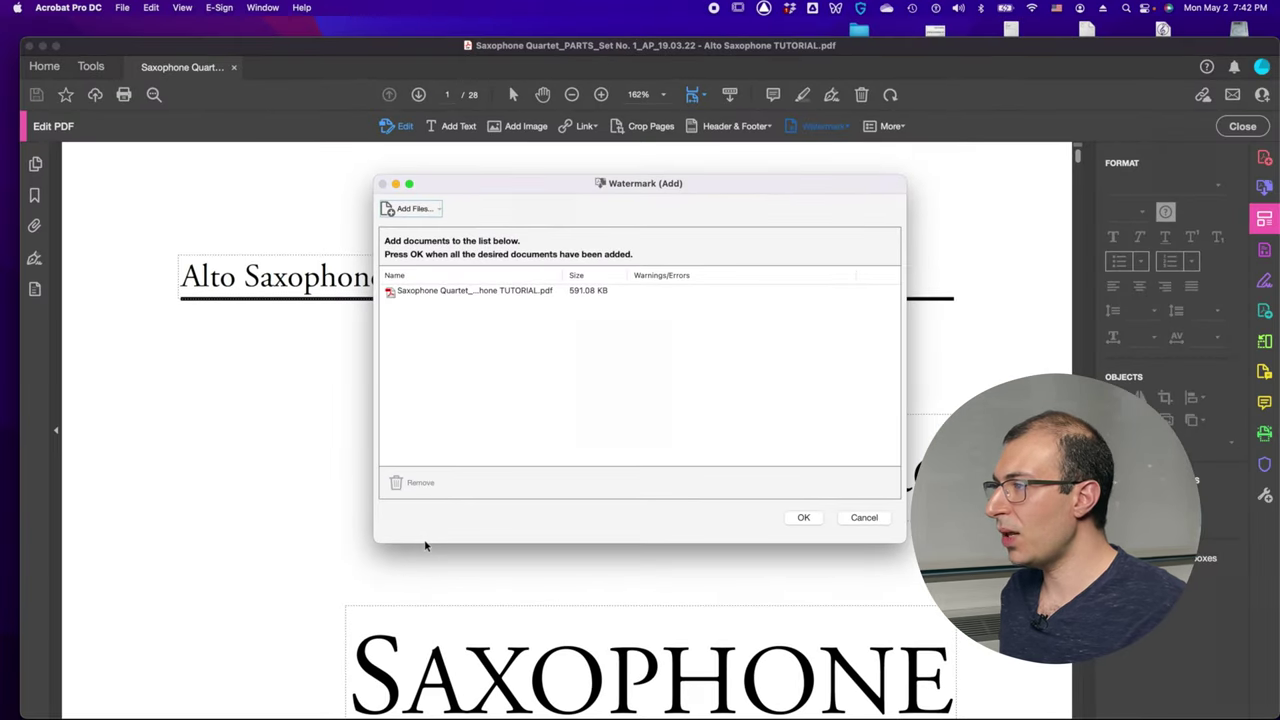
pyautogui.press('super+Tab')
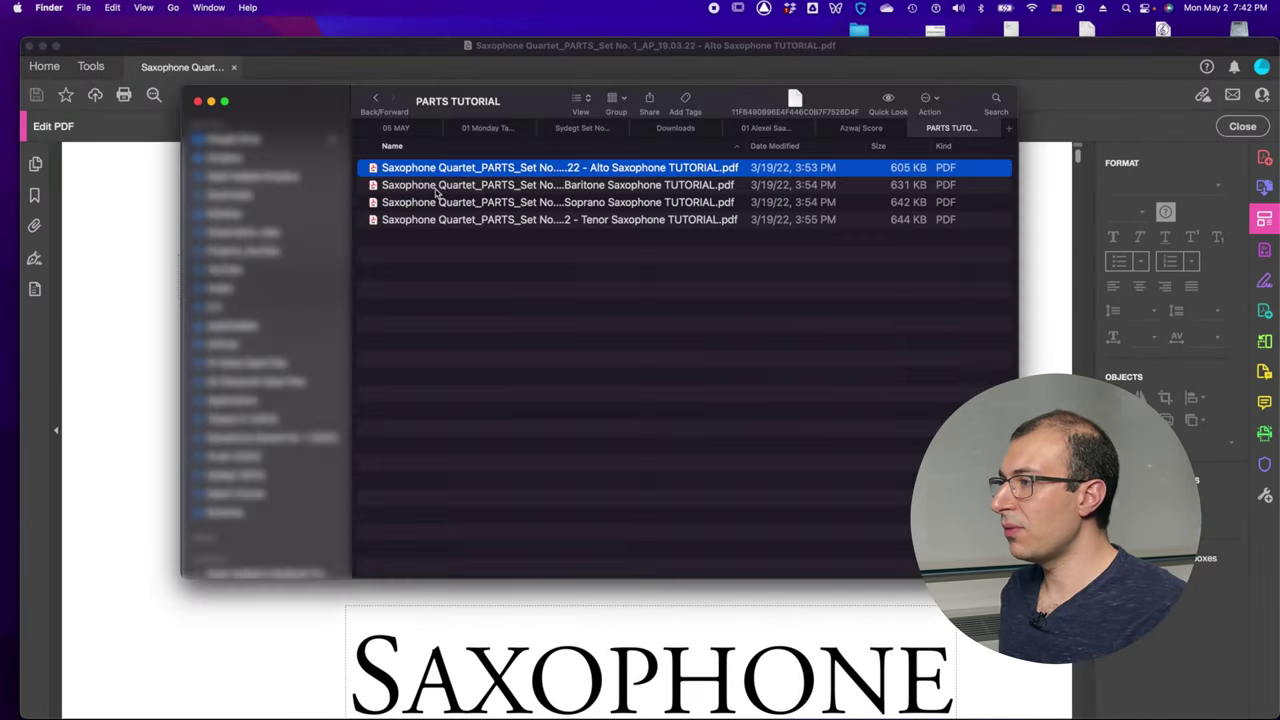
pyautogui.click(459, 186)
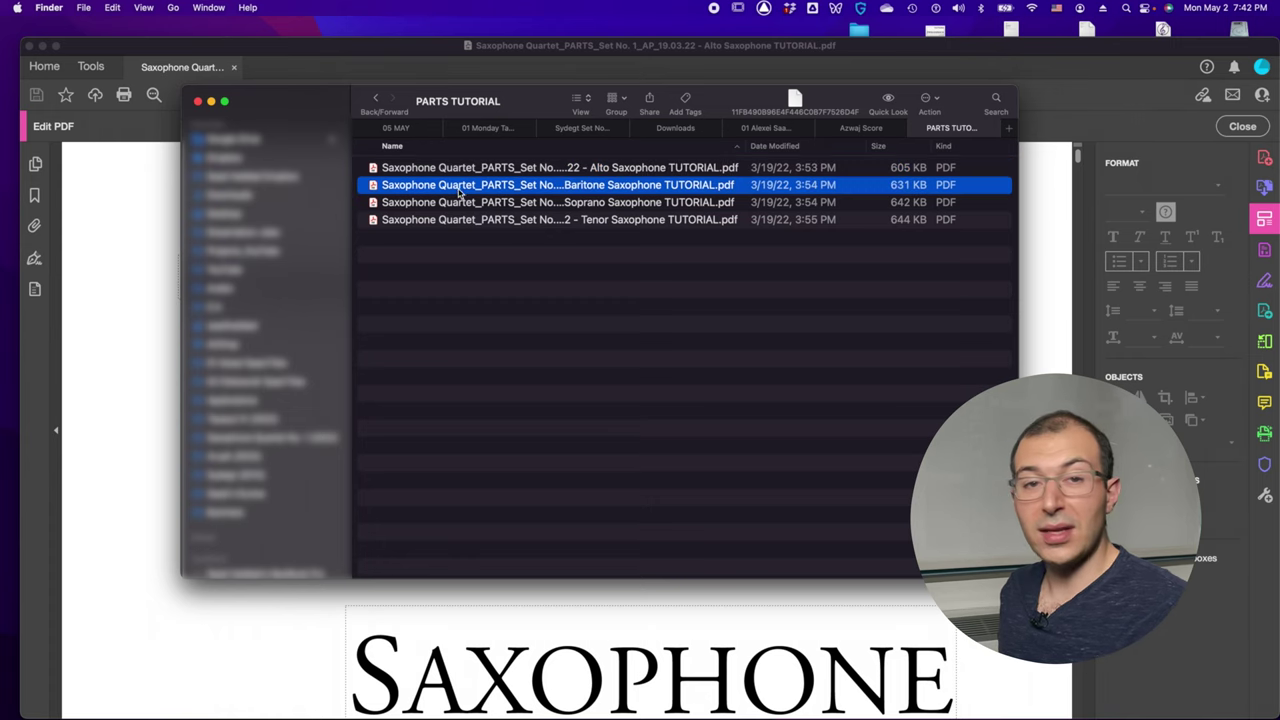
pyautogui.keyDown('shift'); pyautogui.click(455, 222); pyautogui.keyUp('shift')
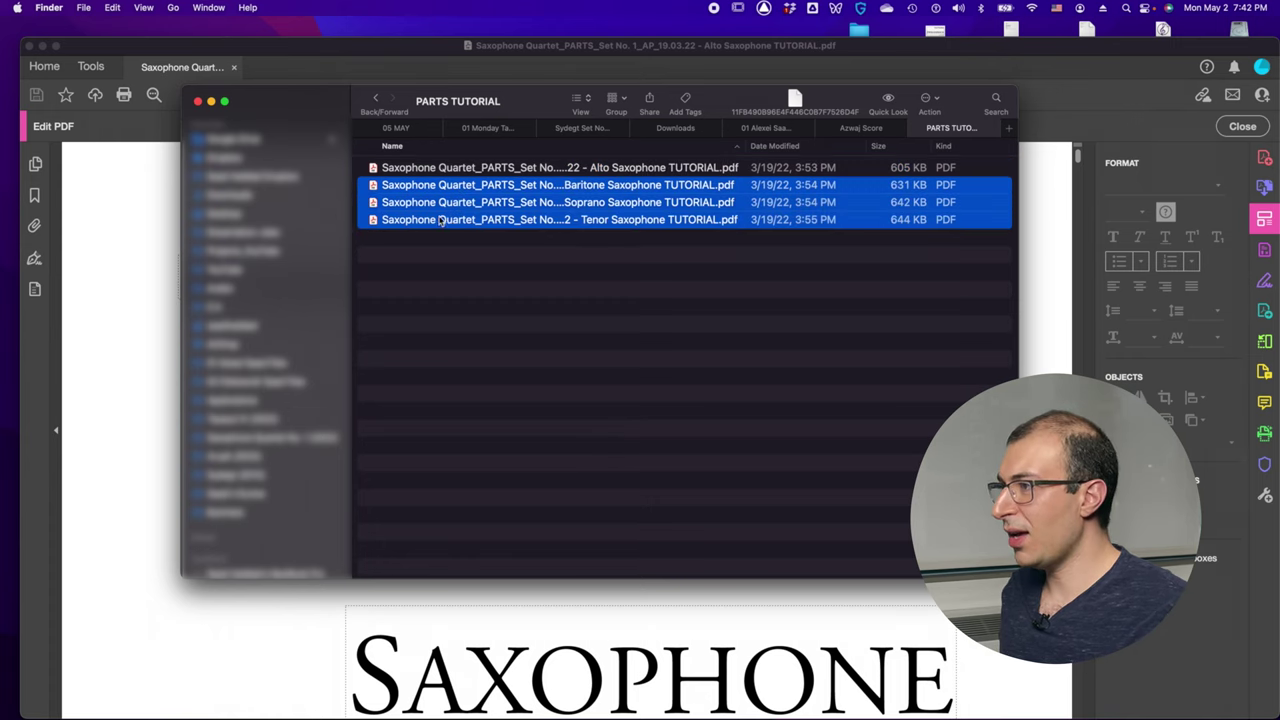
pyautogui.moveTo(455, 222); pyautogui.dragTo(446, 338)
pyautogui.press('super+Tab')
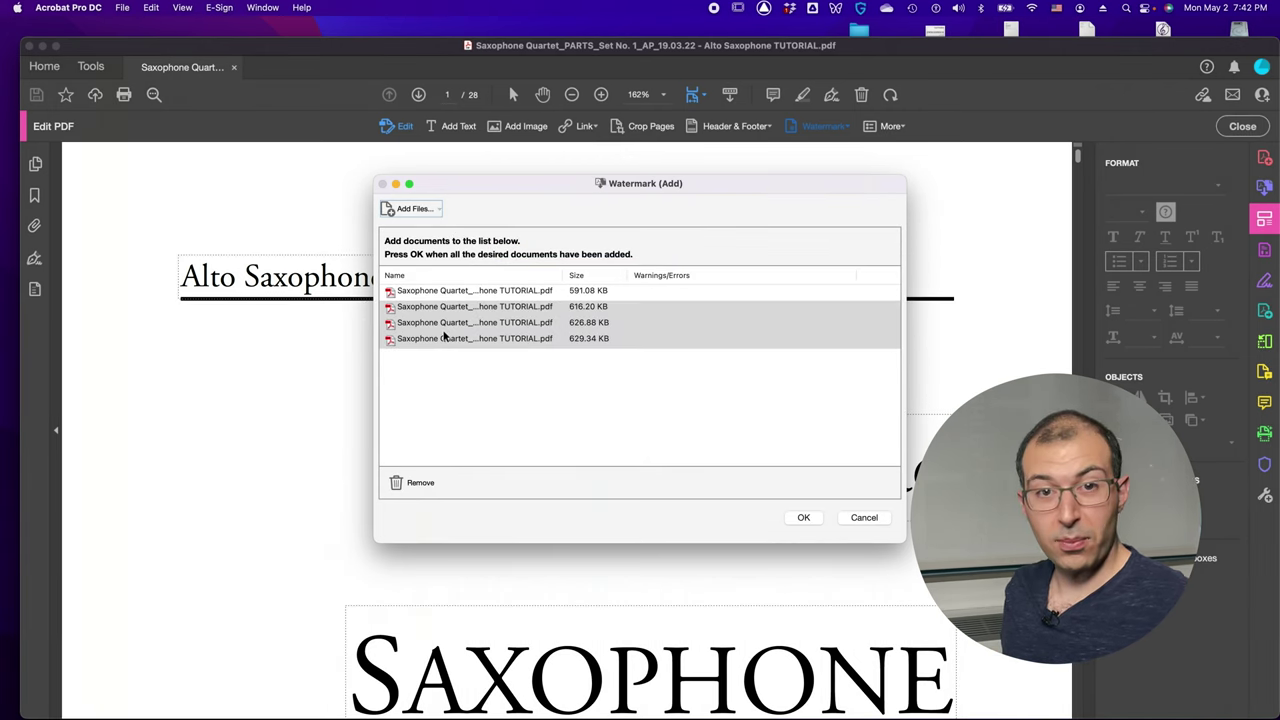
pyautogui.click(803, 518)
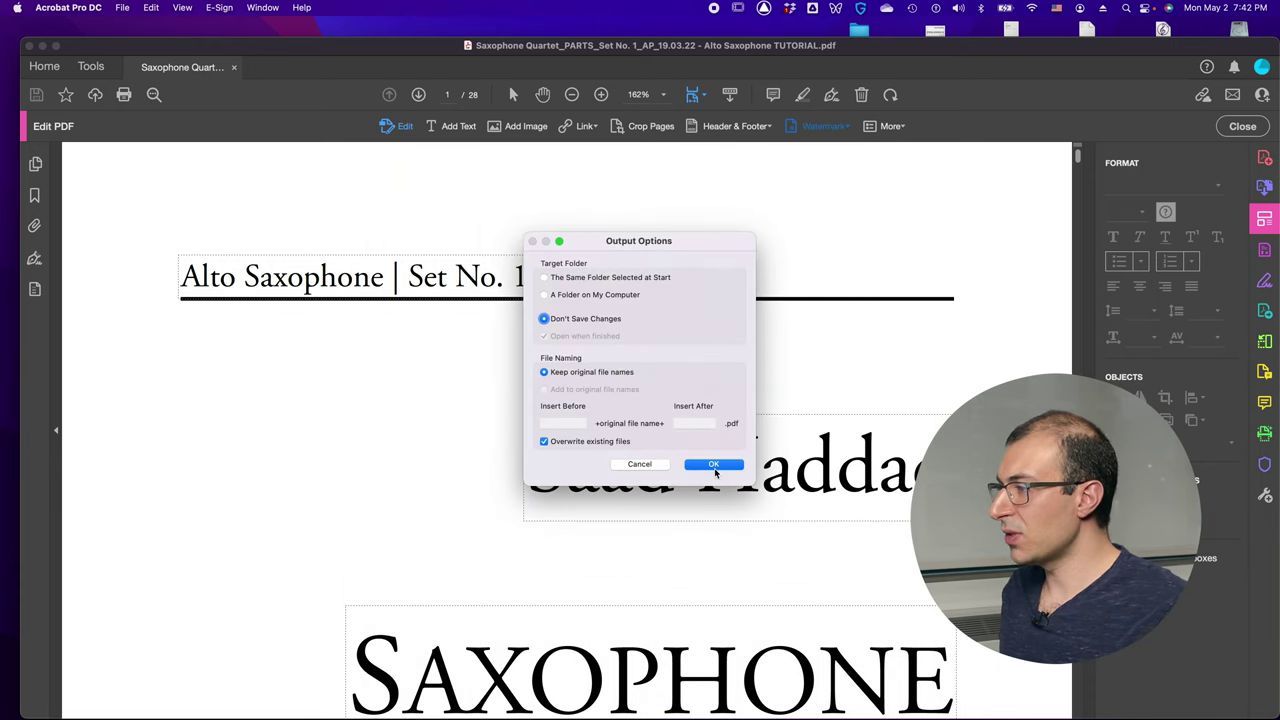
pyautogui.click(714, 464)
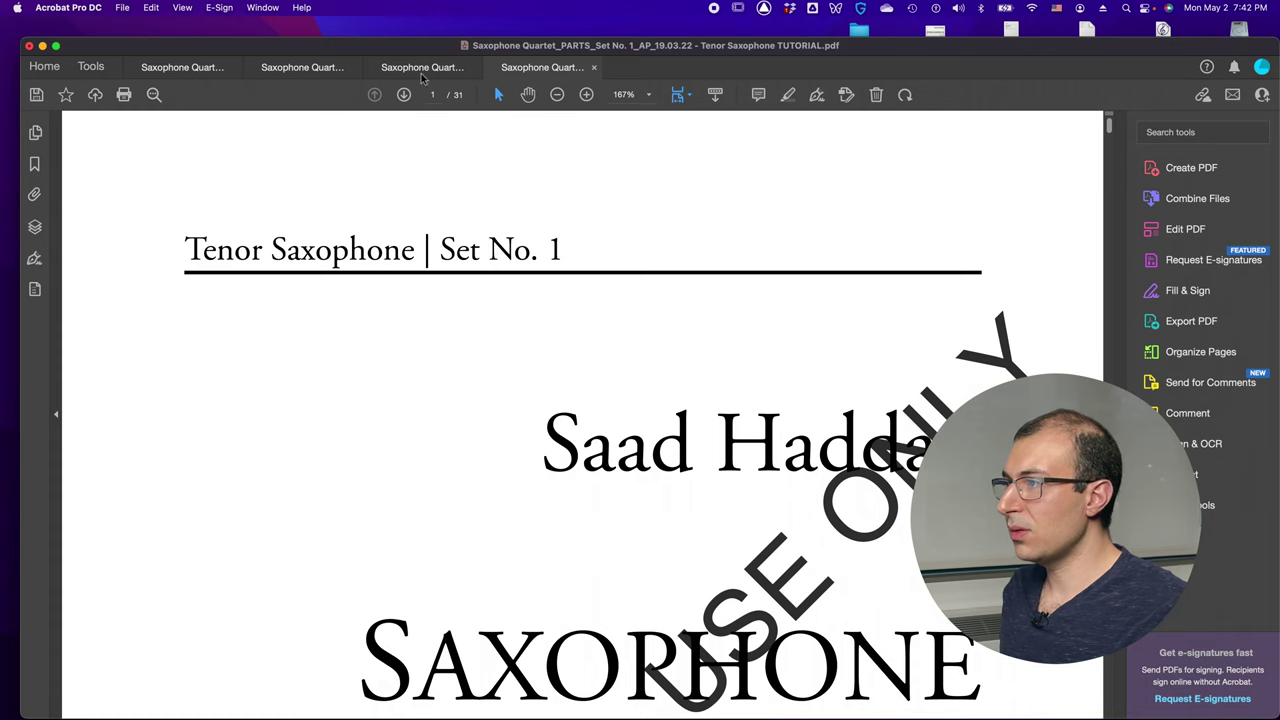
# Step: Check the watermark on the first page of the alto, baritone and soprano saxophone parts
pyautogui.hotkey('ctrl', 'Tab')
pyautogui.scroll(-5, 591, 206)
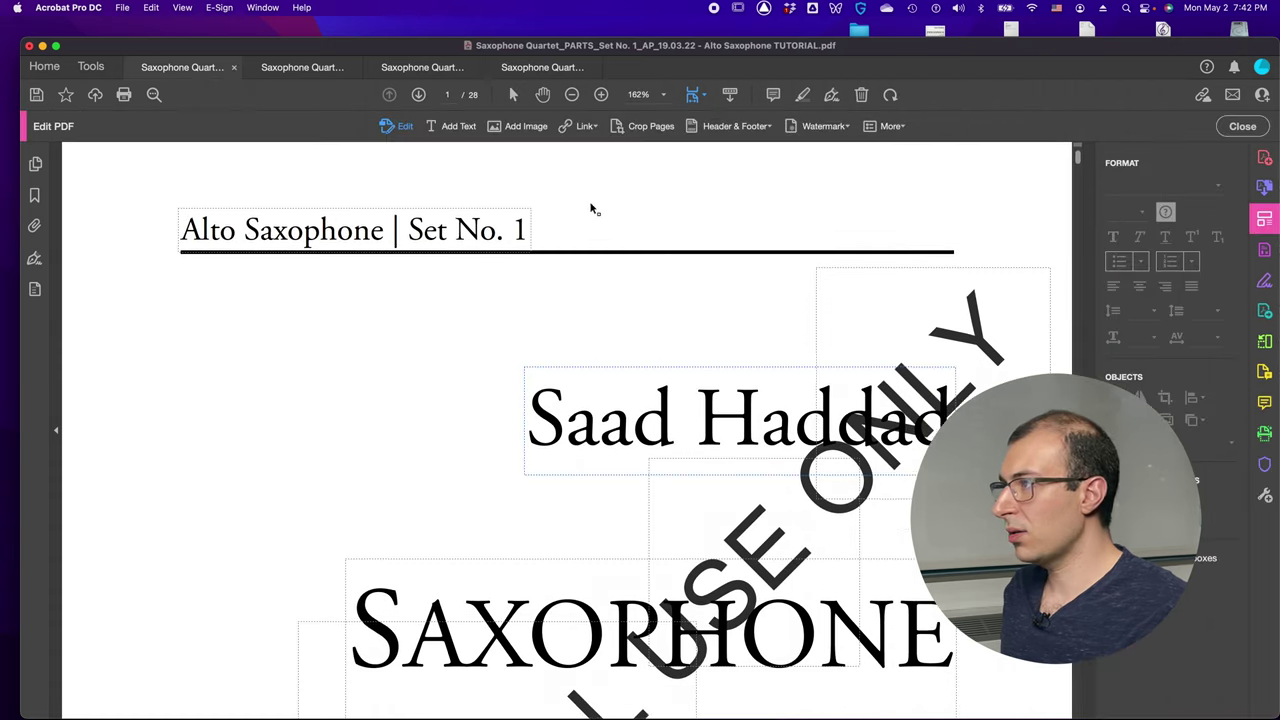
pyautogui.scroll(-6, 390, 240)
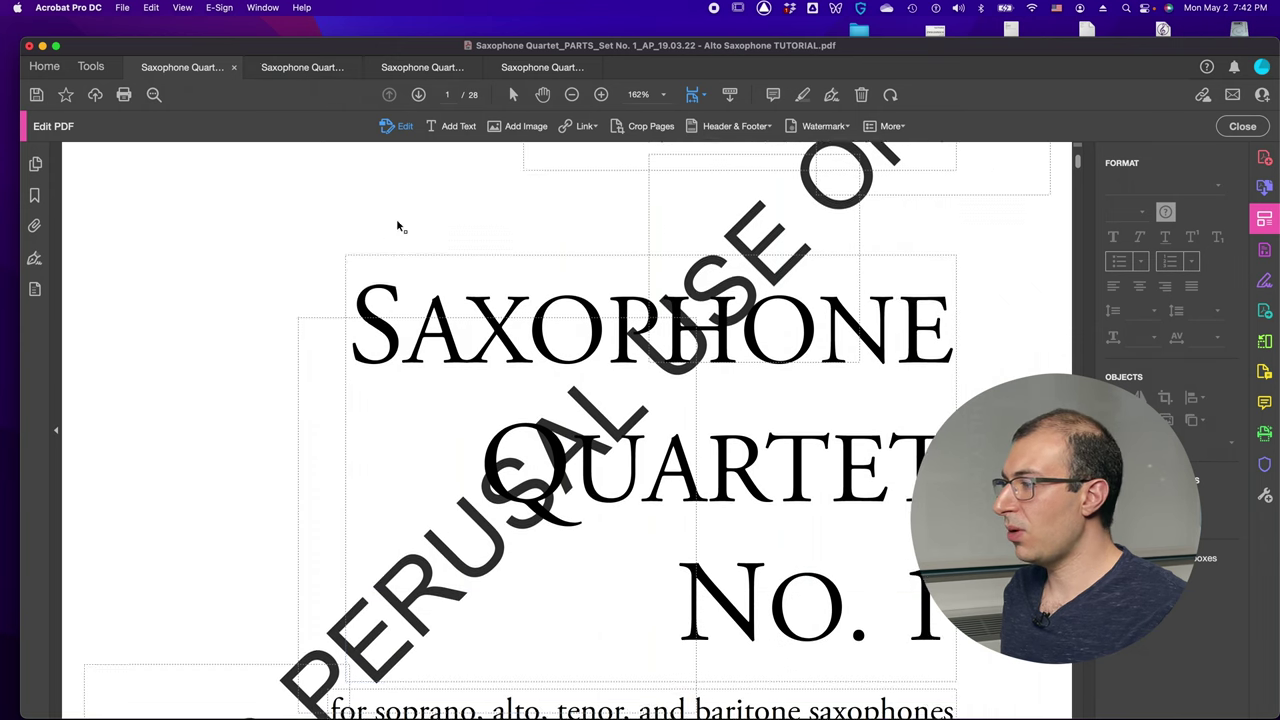
pyautogui.click(322, 70)
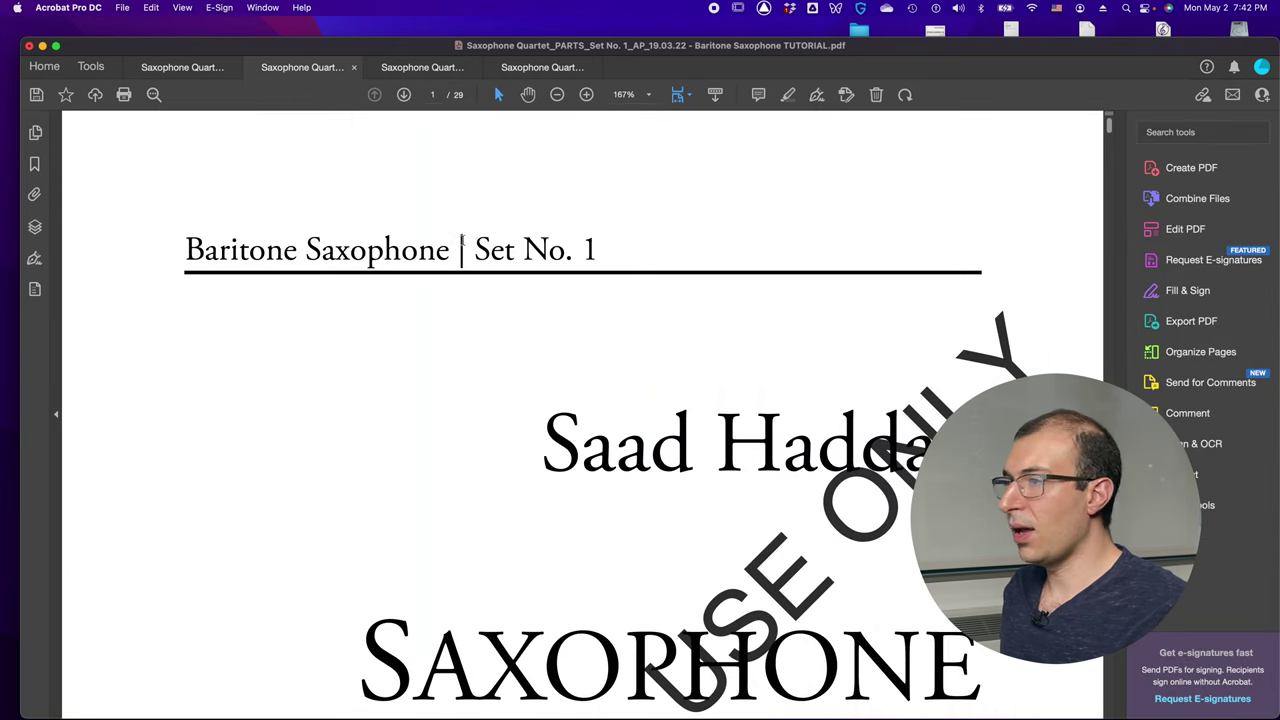
pyautogui.scroll(-3, 461, 240)
pyautogui.scroll(-4, 462, 244)
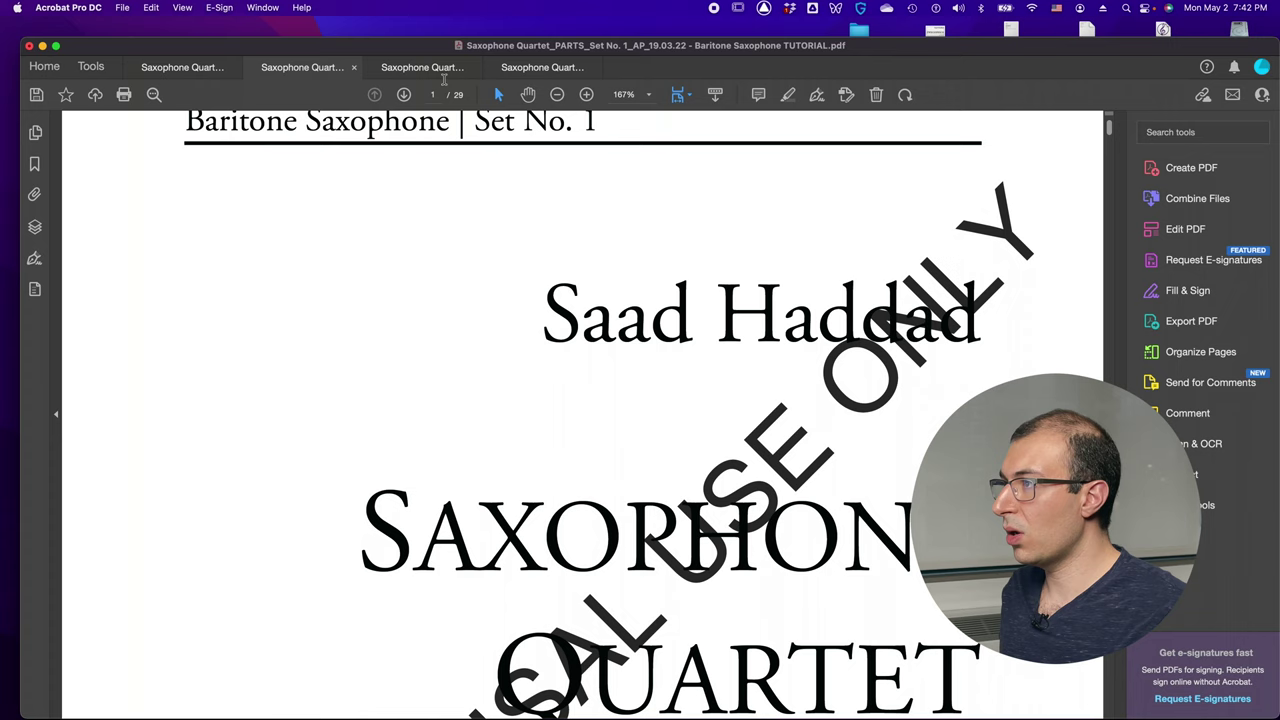
pyautogui.scroll(-2, 461, 256)
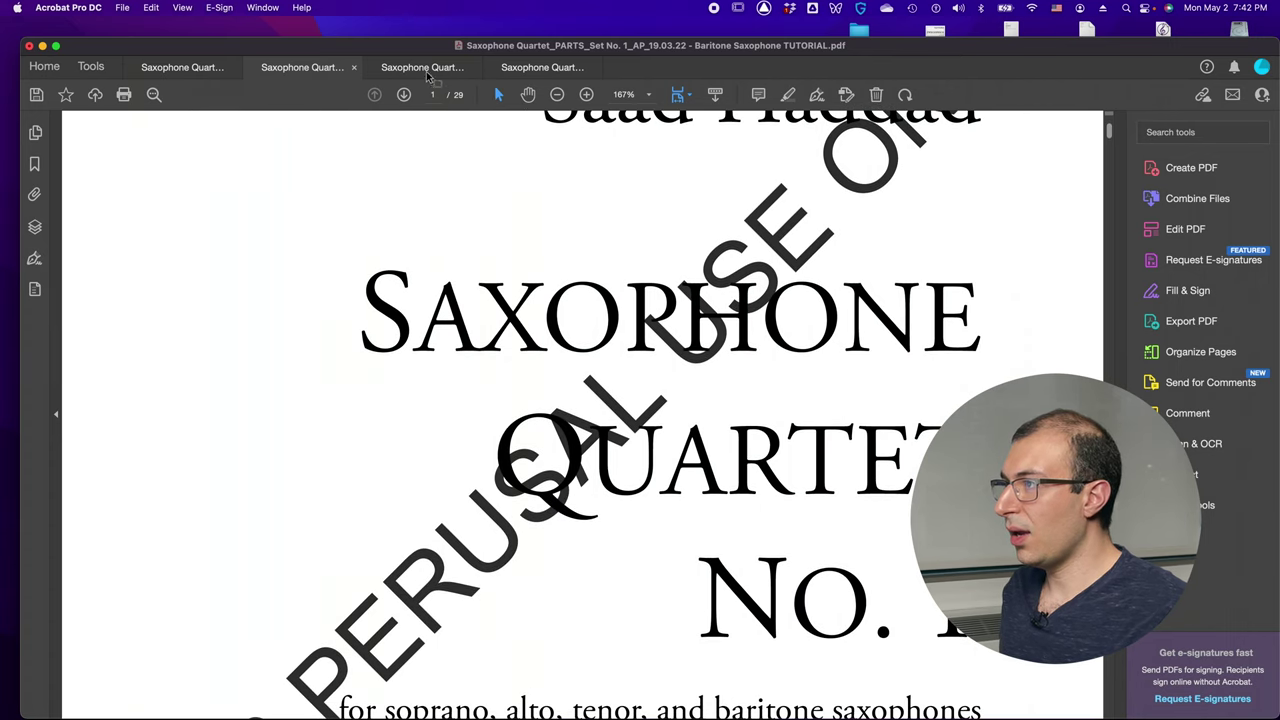
pyautogui.click(426, 70)
pyautogui.scroll(-4, 422, 198)
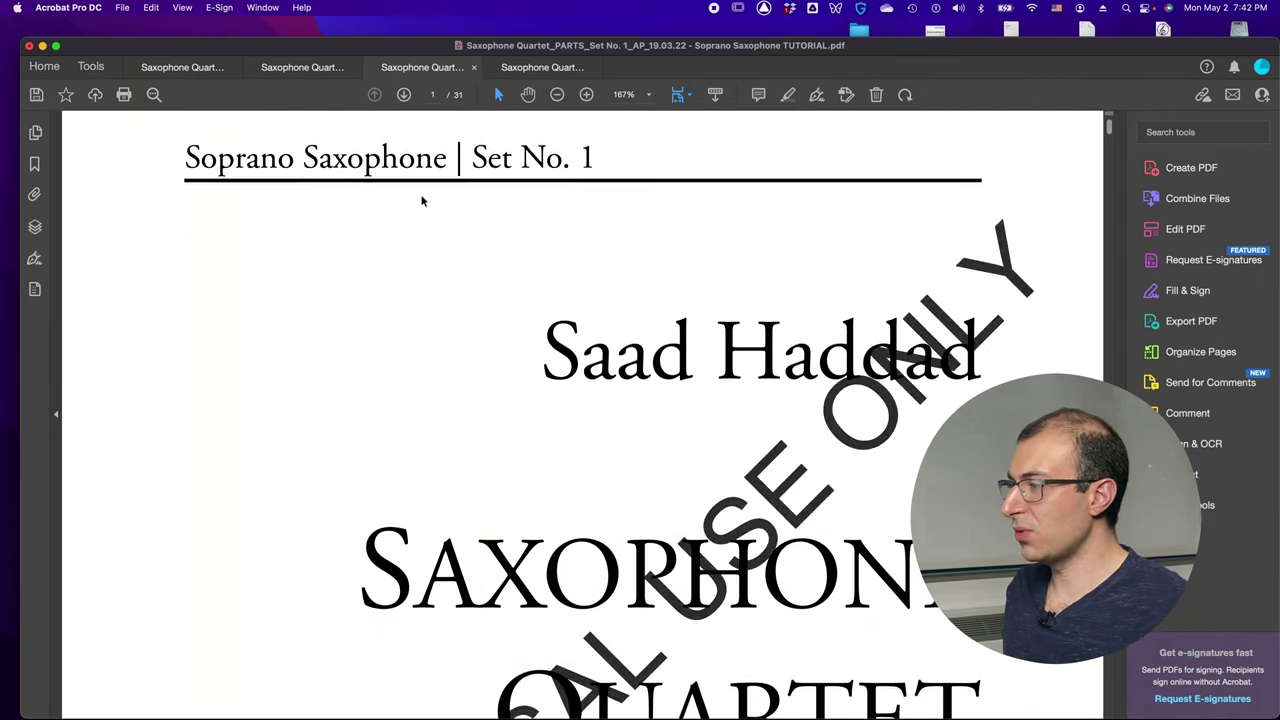
pyautogui.scroll(-1, 422, 201)
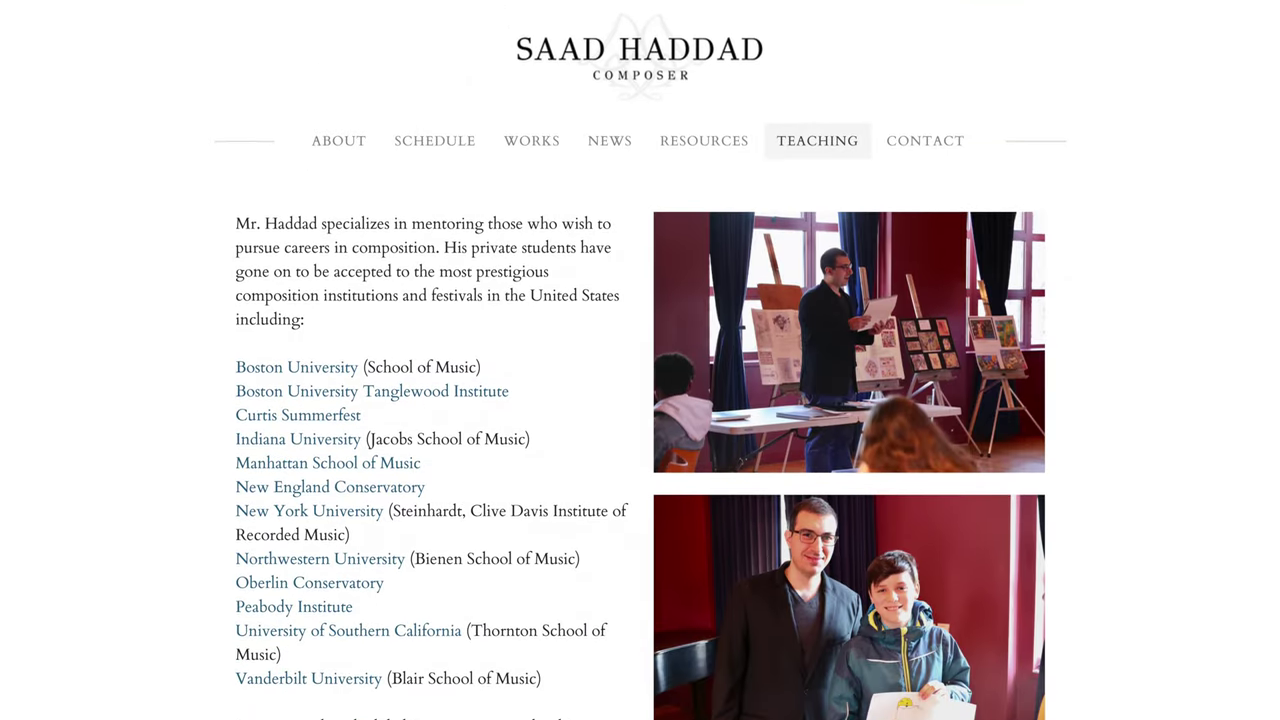
pyautogui.scroll(-5, 640, 380)
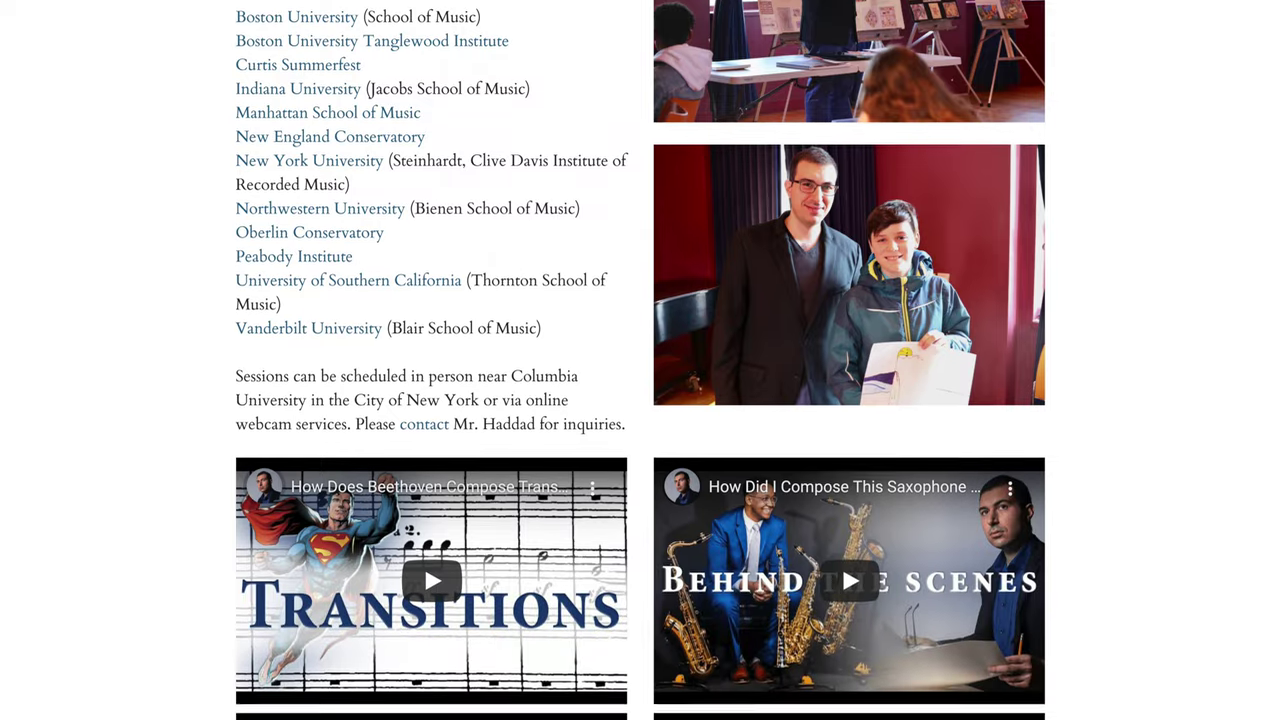